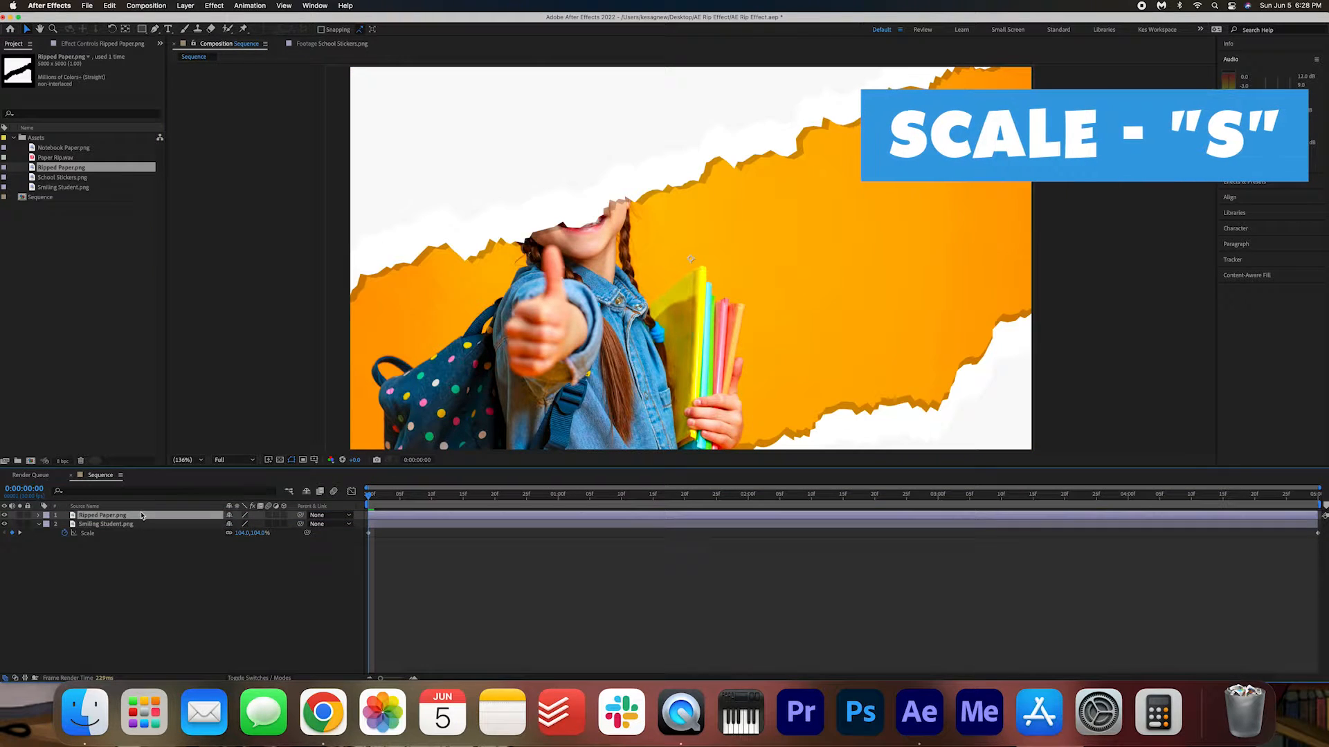
# Scale the Ripped Paper.png layer to 27% and draw a closed Pen tool mask around its lower torn piece.
pyautogui.press('s')
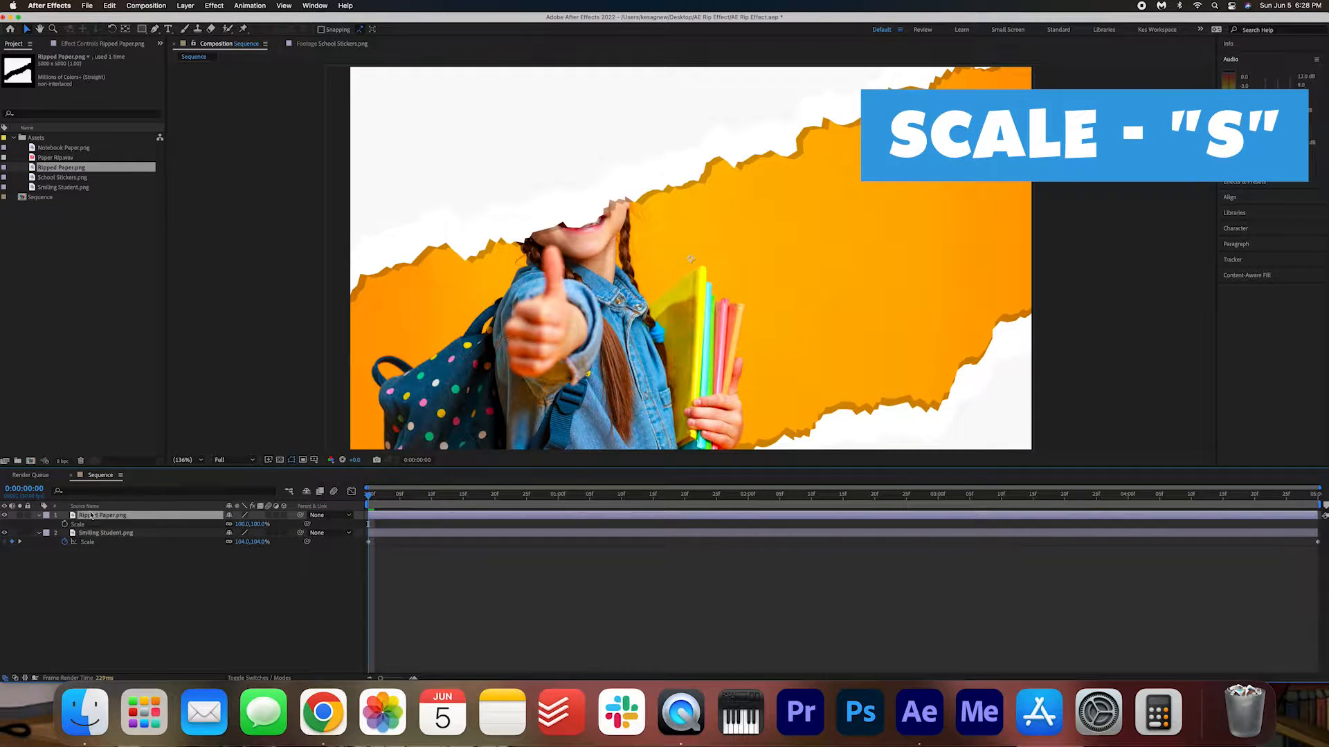
pyautogui.moveTo(239, 524); pyautogui.dragTo(197, 522)
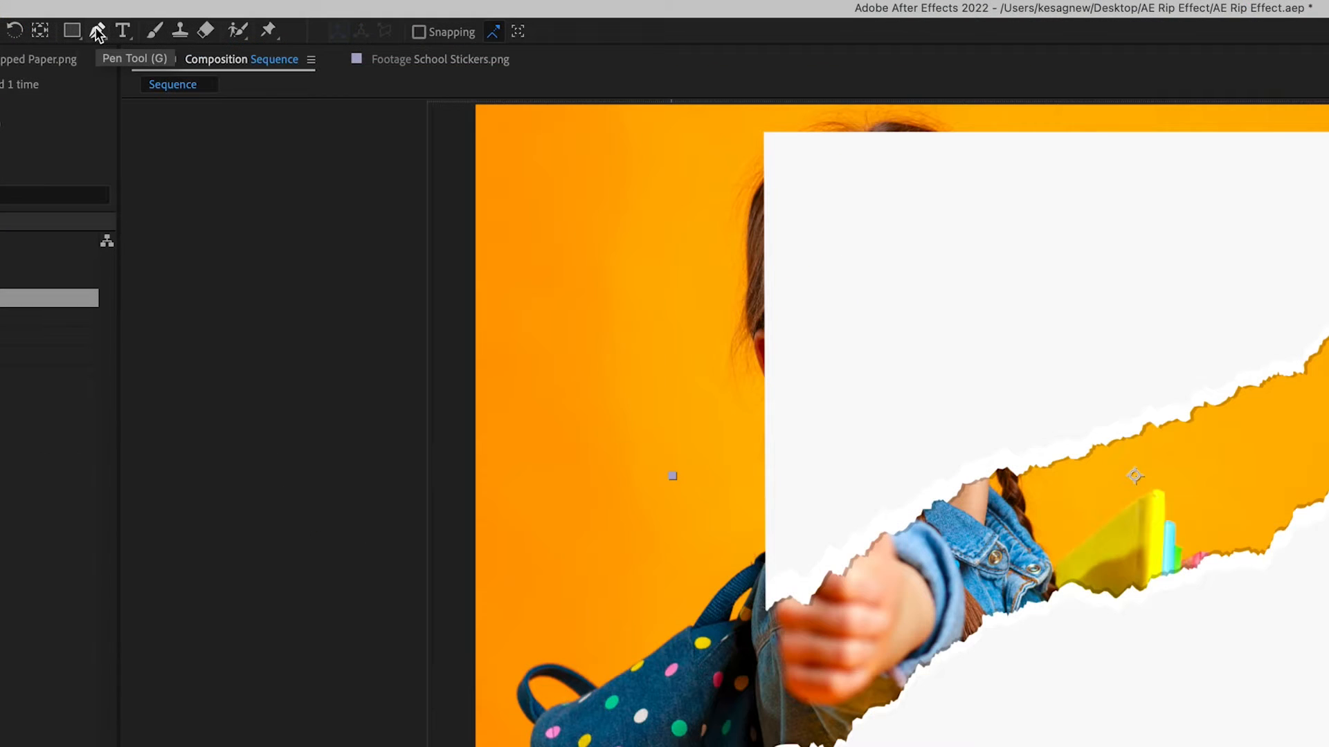
pyautogui.click(97, 33)
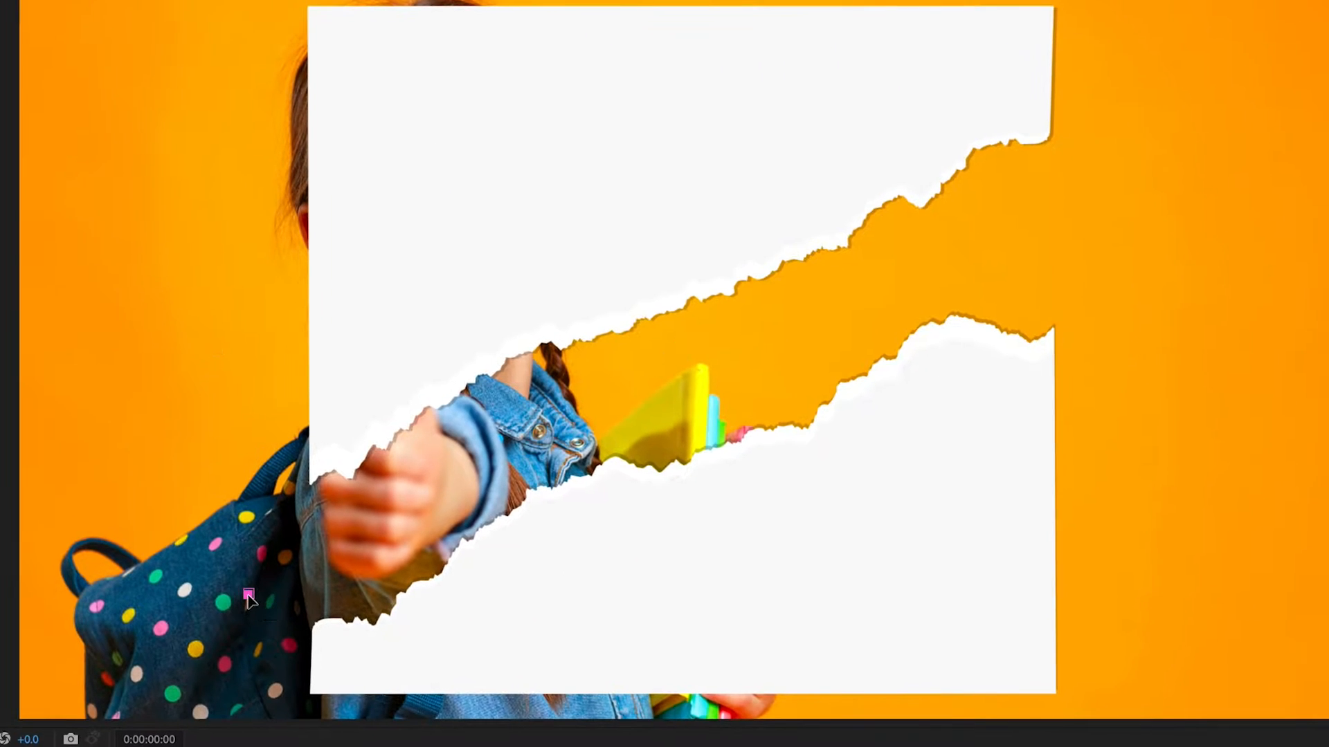
pyautogui.click(632, 373)
pyautogui.click(771, 373)
pyautogui.click(917, 271)
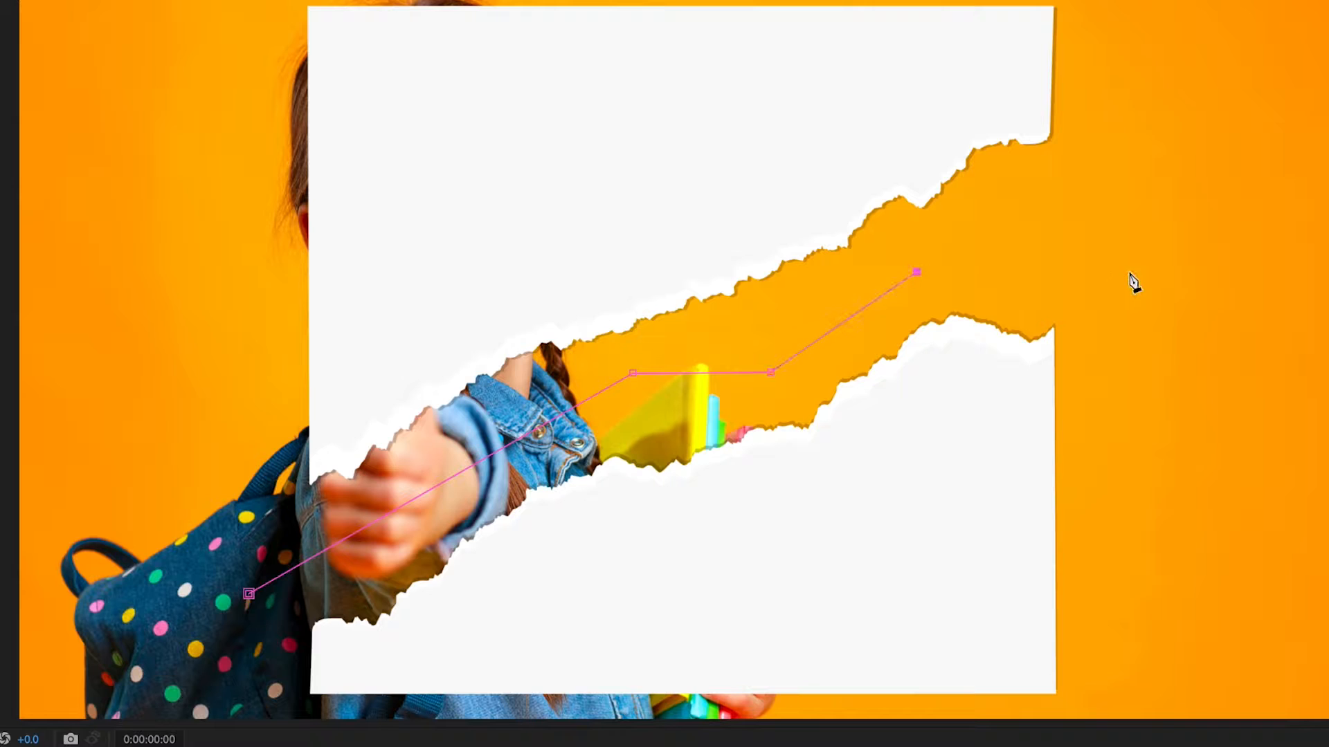
pyautogui.click(1131, 272)
pyautogui.click(1103, 708)
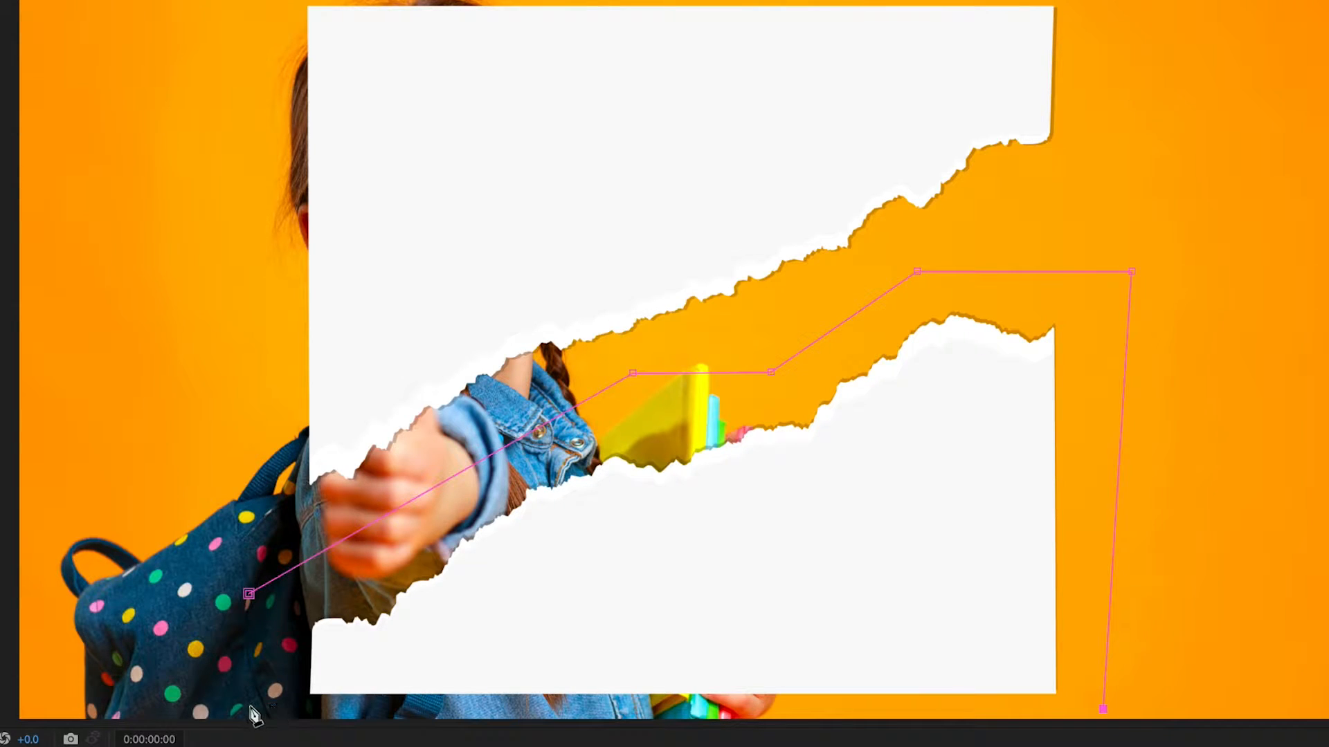
pyautogui.click(250, 706)
pyautogui.click(249, 594)
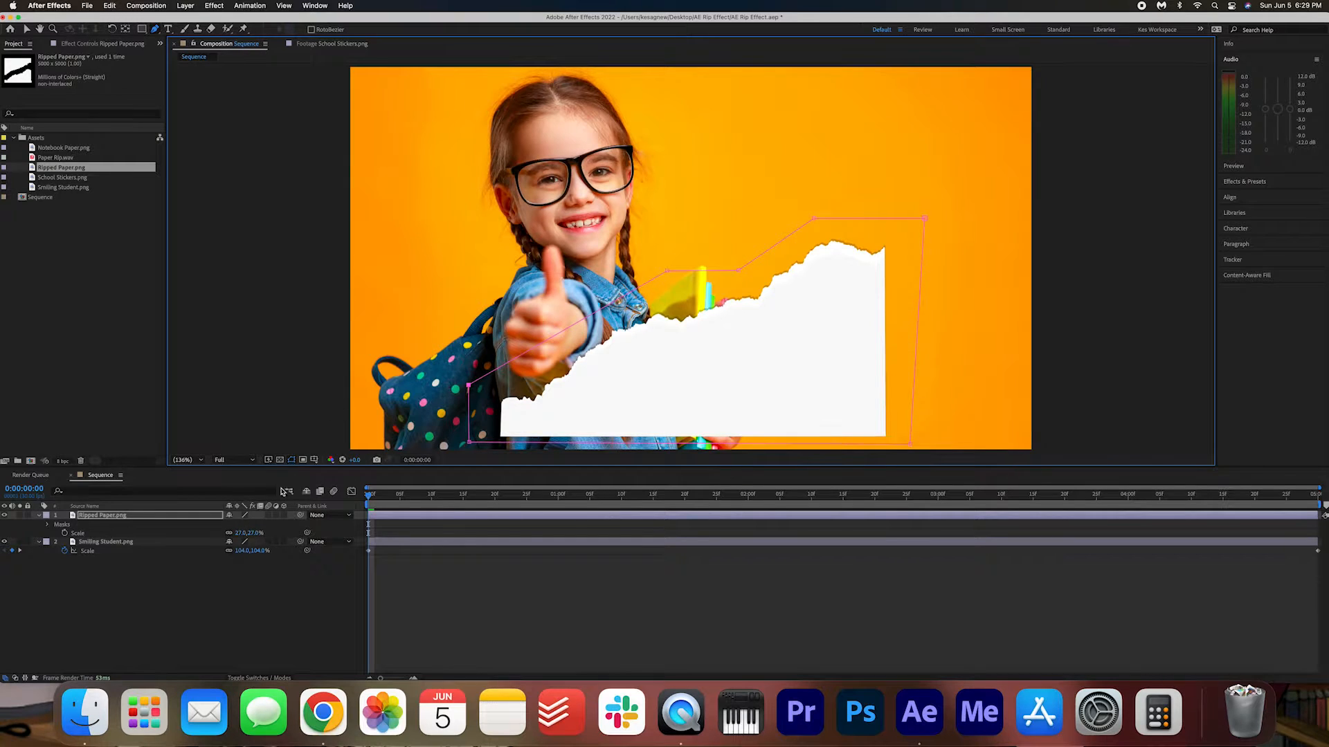
# Scale the masked Ripped Paper.png layer to 54% and move it slightly up and left in the frame.
pyautogui.moveTo(239, 535)
pyautogui.mouseDown()
pyautogui.moveTo(257, 531)
pyautogui.moveTo(241, 521)
pyautogui.mouseUp()
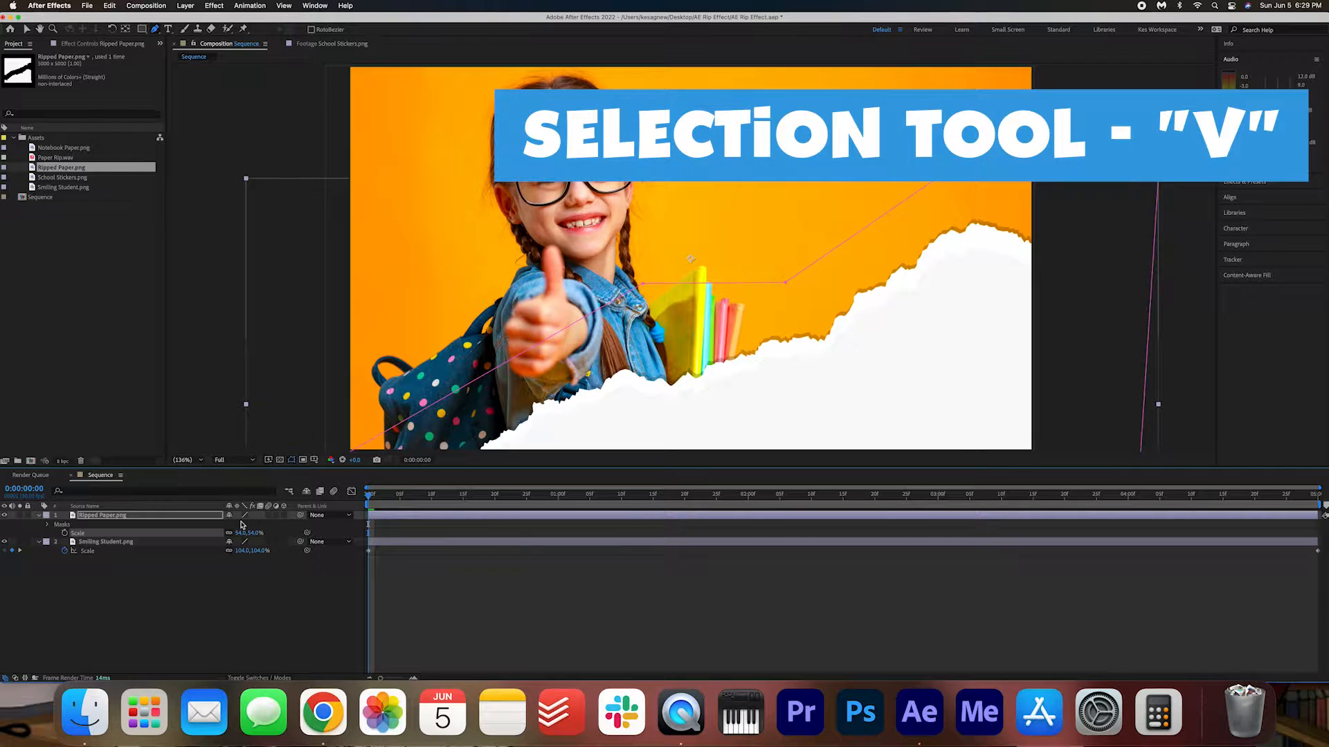
pyautogui.press('v')
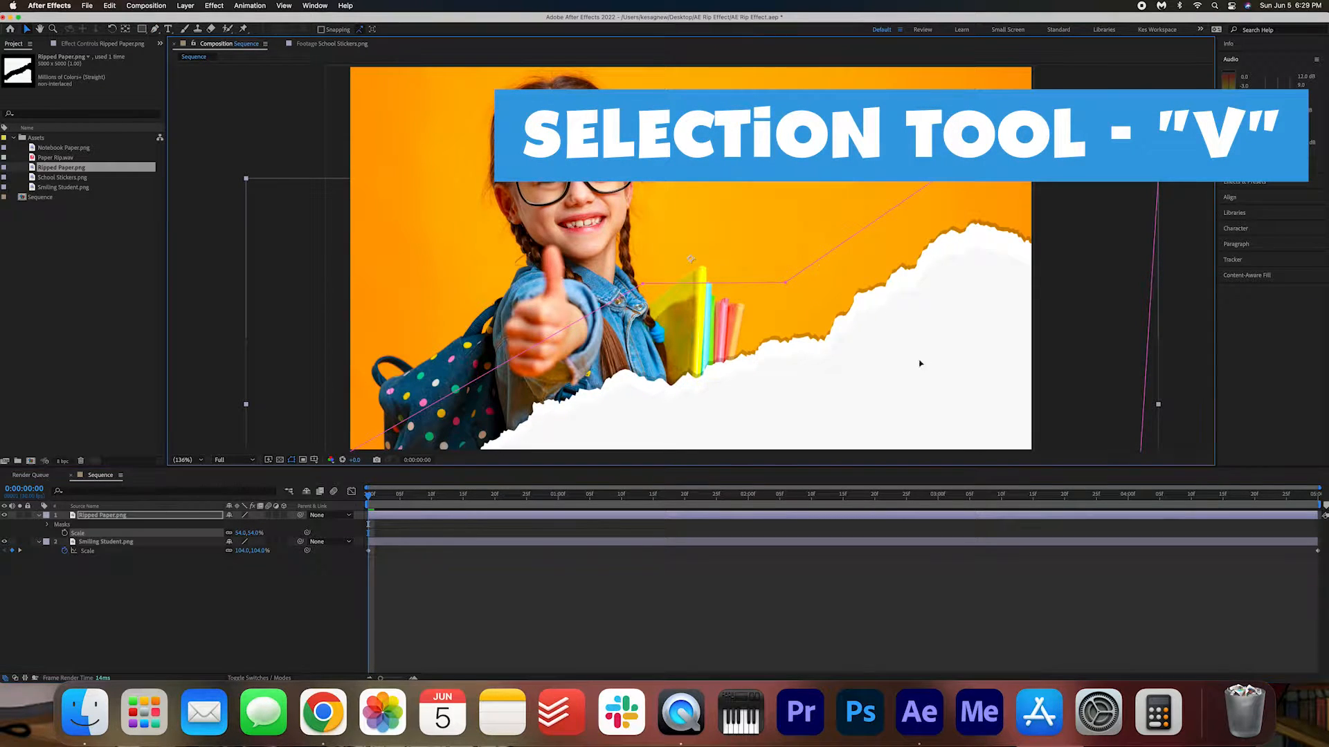
pyautogui.moveTo(937, 363); pyautogui.dragTo(885, 337)
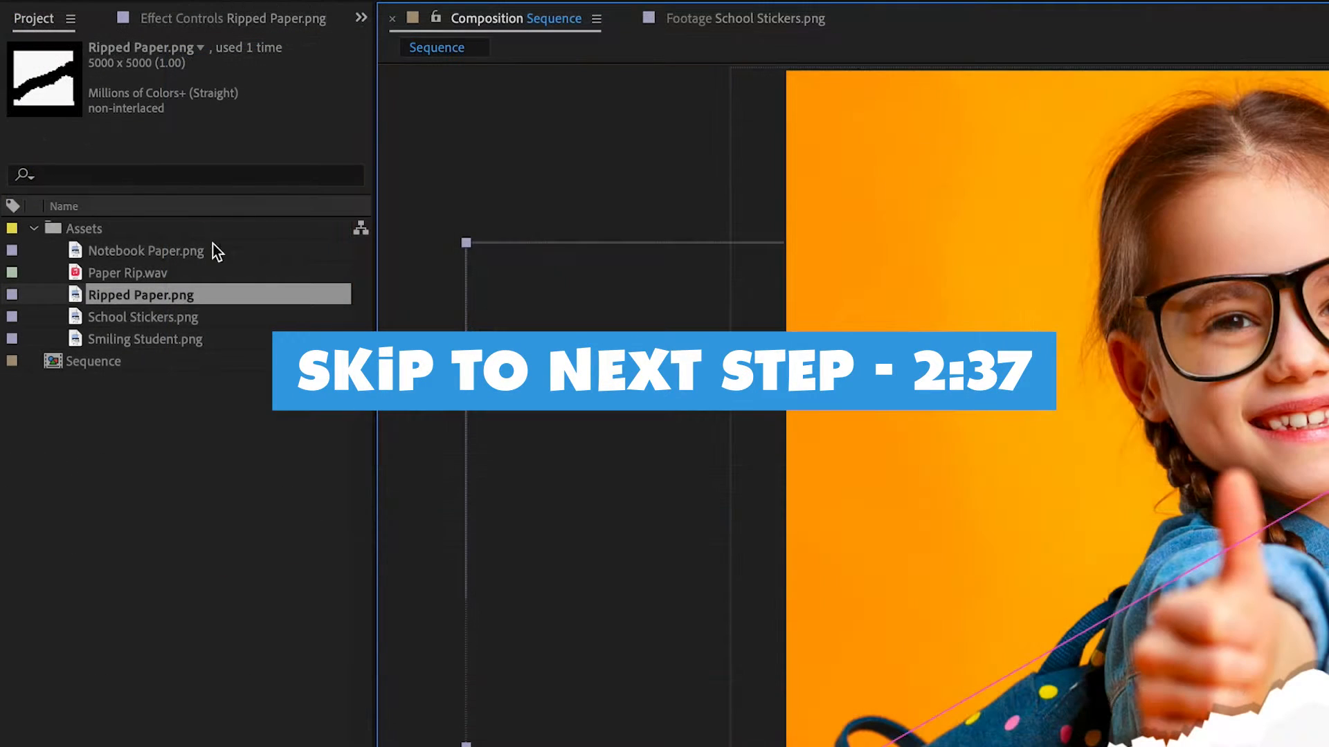
# Add Notebook Paper.png to the composition above the ripped paper layer and scale it to 54%.
pyautogui.click(72, 147)
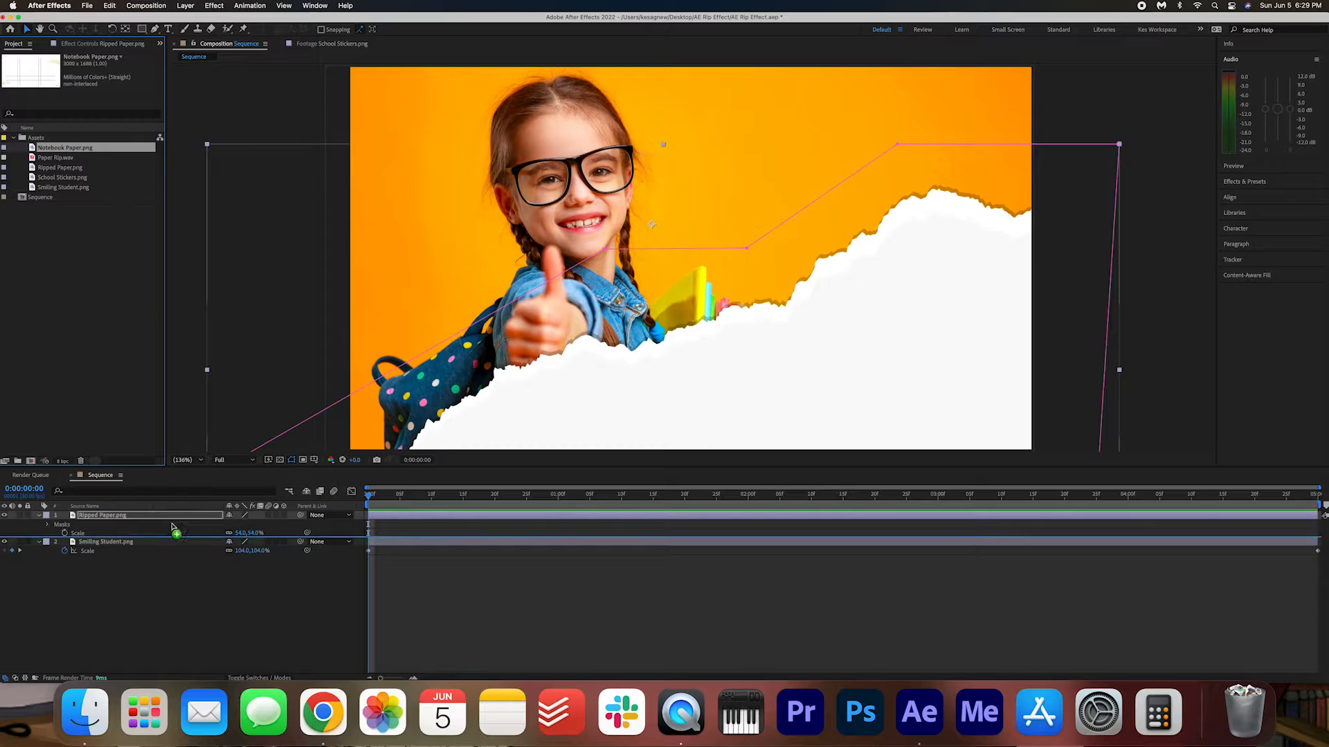
pyautogui.moveTo(127, 243); pyautogui.dragTo(130, 515)
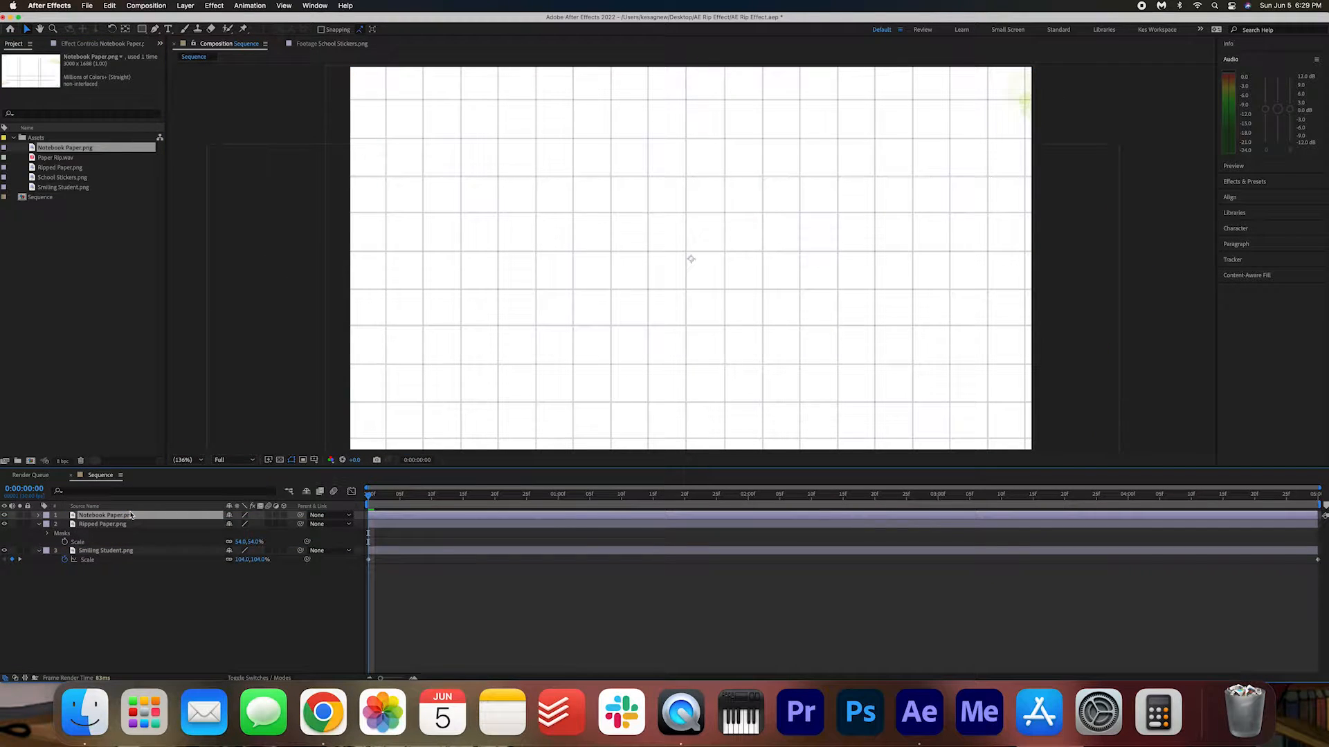
pyautogui.press('s')
pyautogui.moveTo(242, 524); pyautogui.dragTo(218, 524)
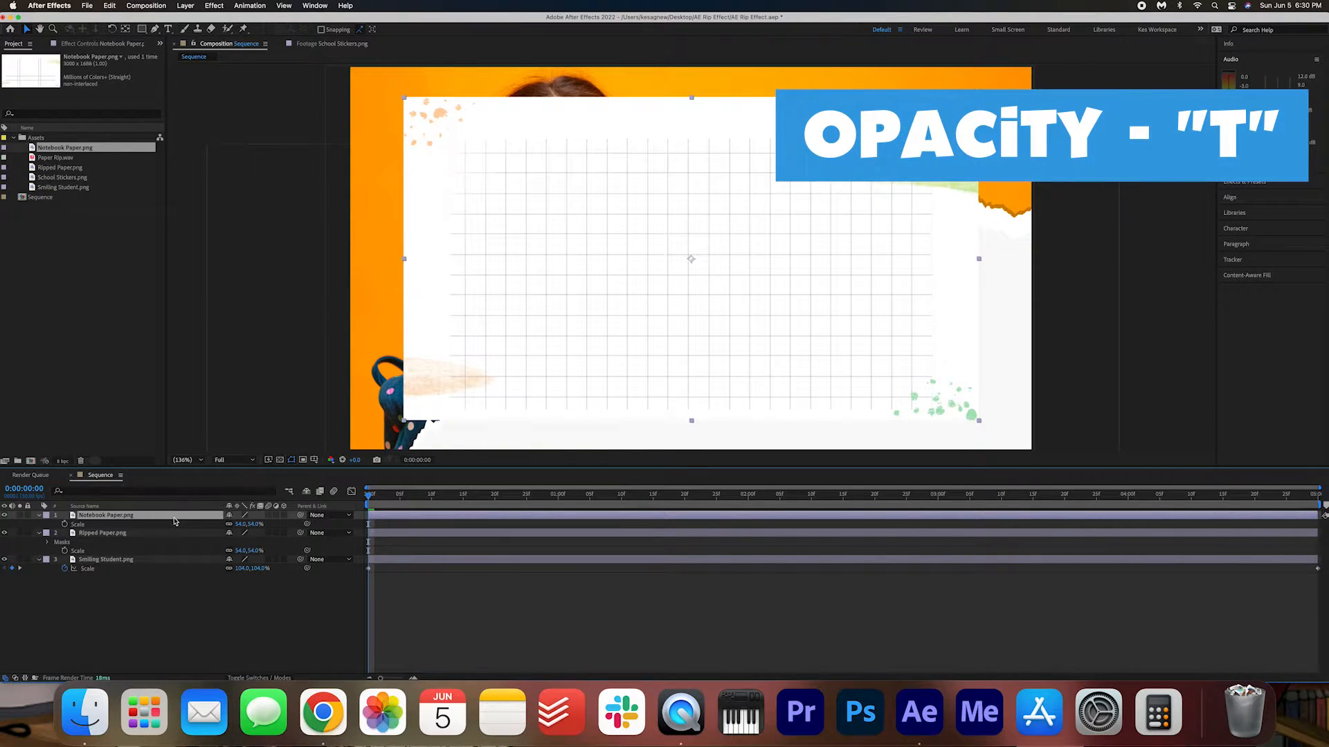
# Lower the notebook paper's opacity to 55% and fit it over the torn paper area at 67% scale.
pyautogui.moveTo(229, 525); pyautogui.dragTo(210, 525)
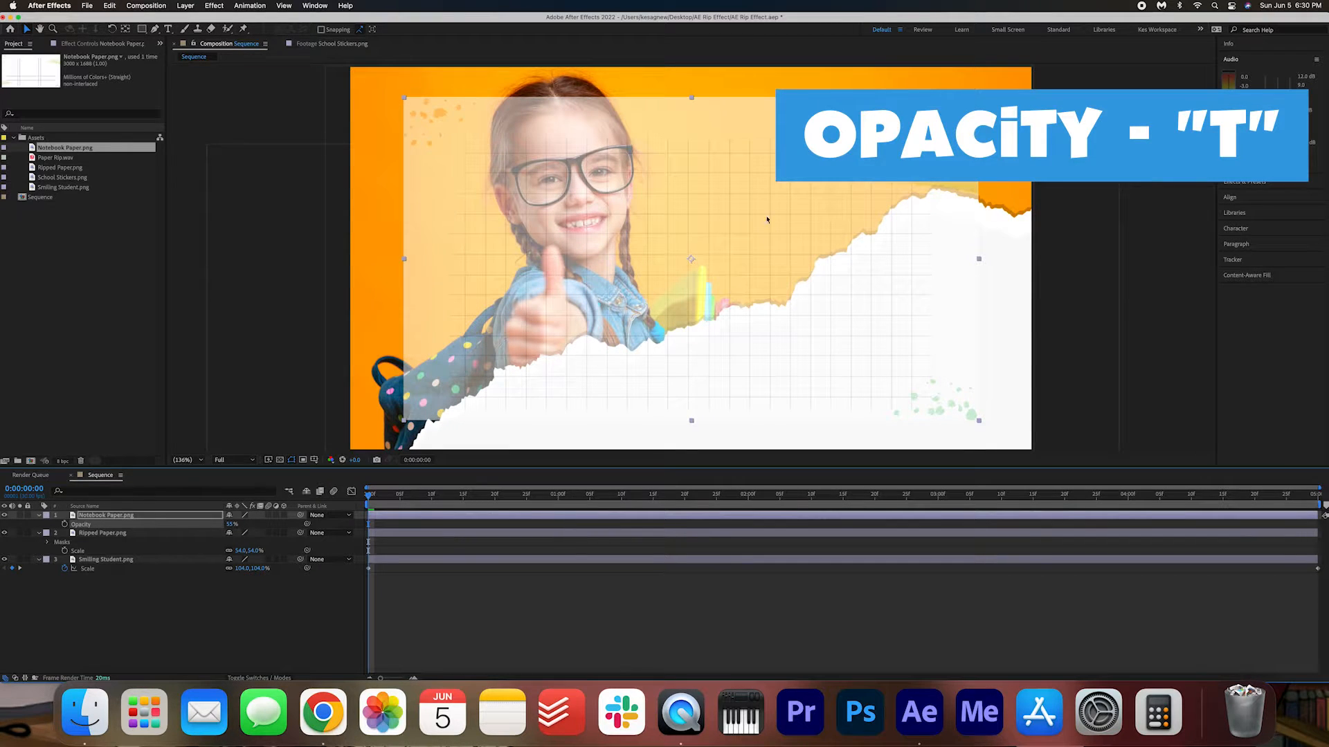
pyautogui.moveTo(694, 190); pyautogui.dragTo(753, 198)
pyautogui.moveTo(667, 246); pyautogui.dragTo(712, 352)
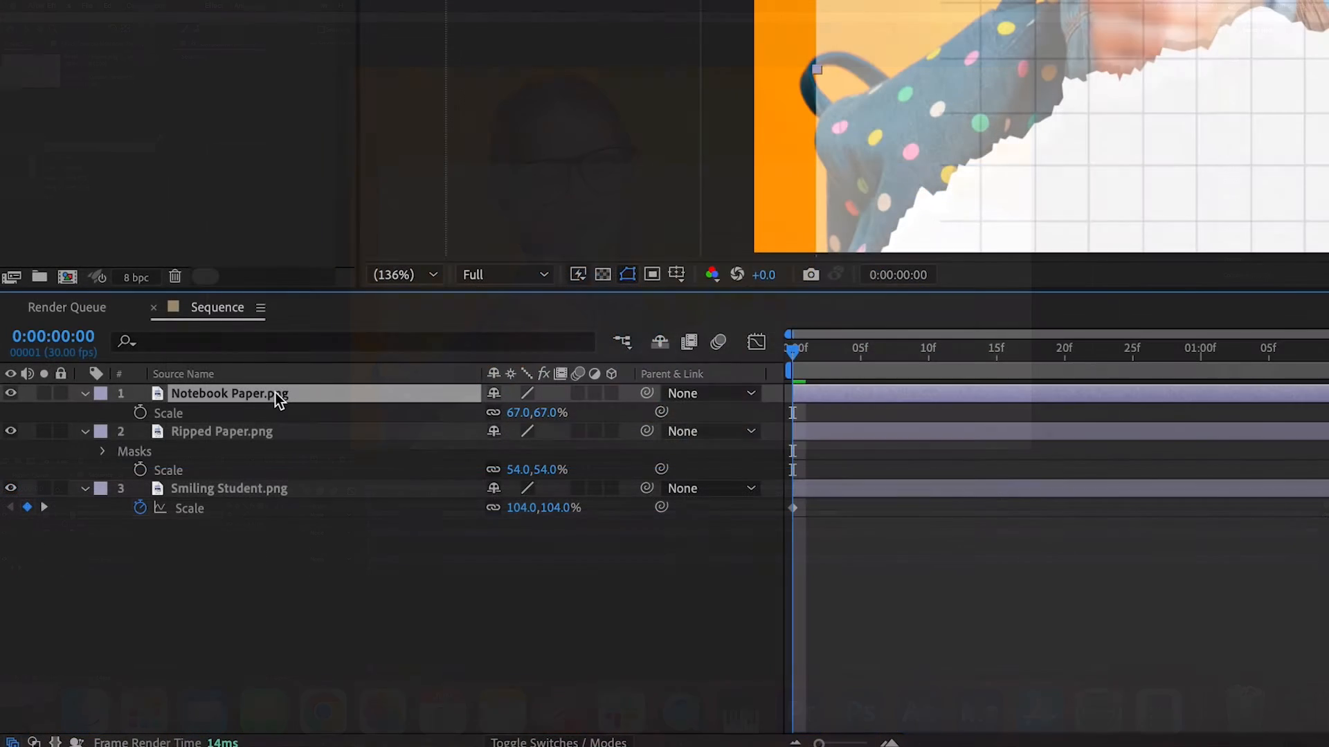
# Set the Notebook Paper.png layer's opacity to 100% and hide the layer.
pyautogui.press('t')
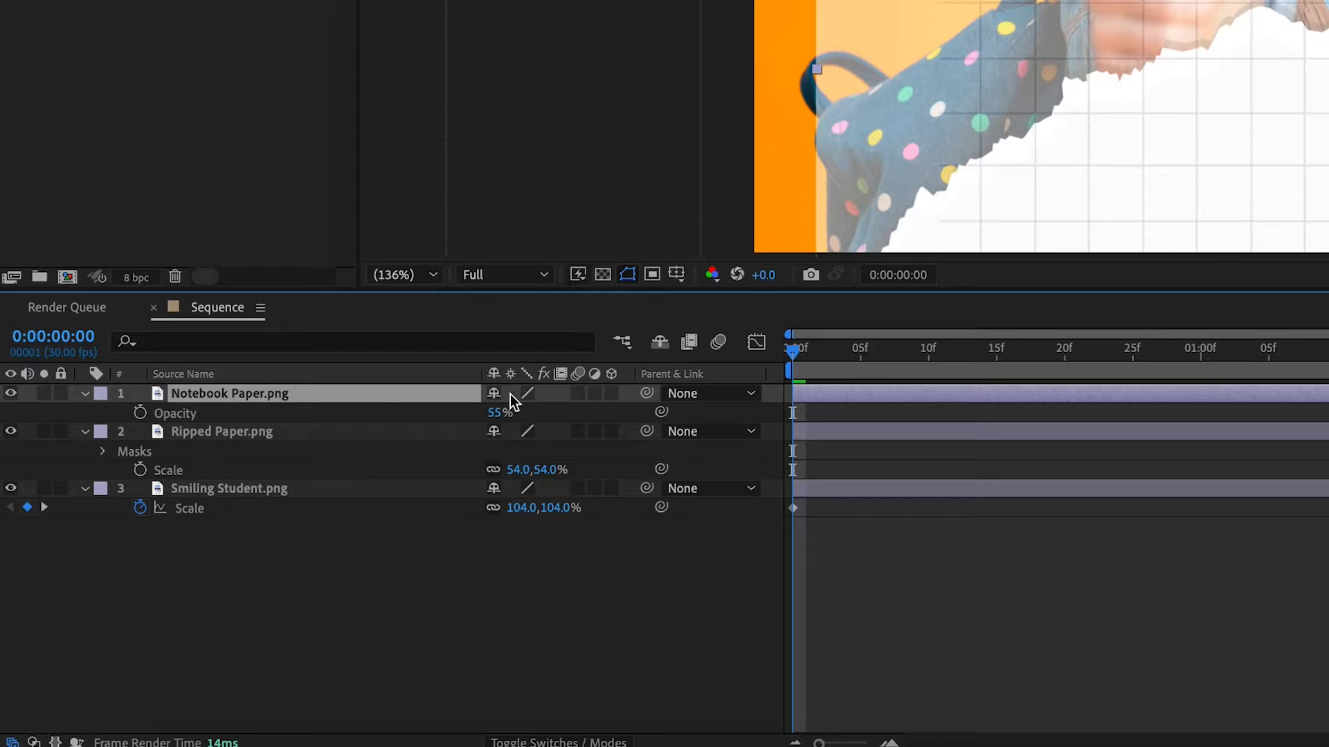
pyautogui.click(497, 413)
pyautogui.write('100')
pyautogui.press('Return')
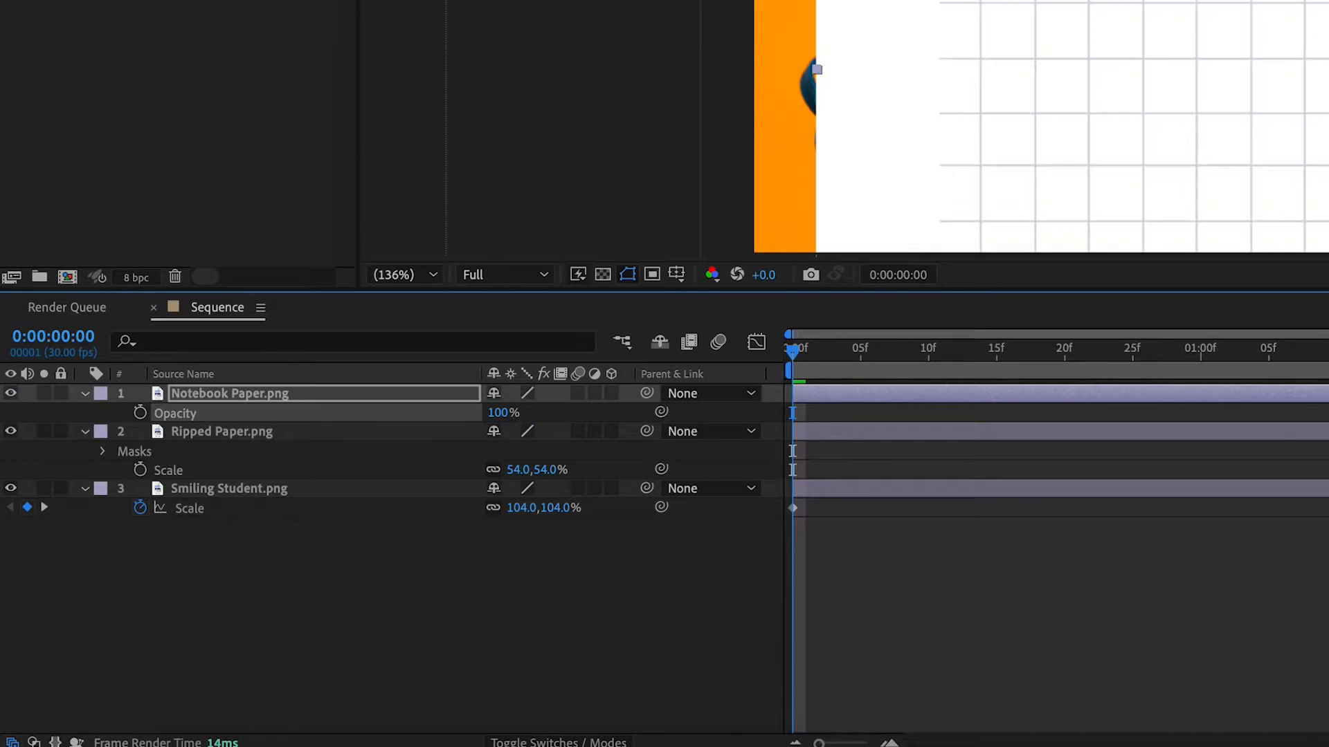
pyautogui.click(13, 394)
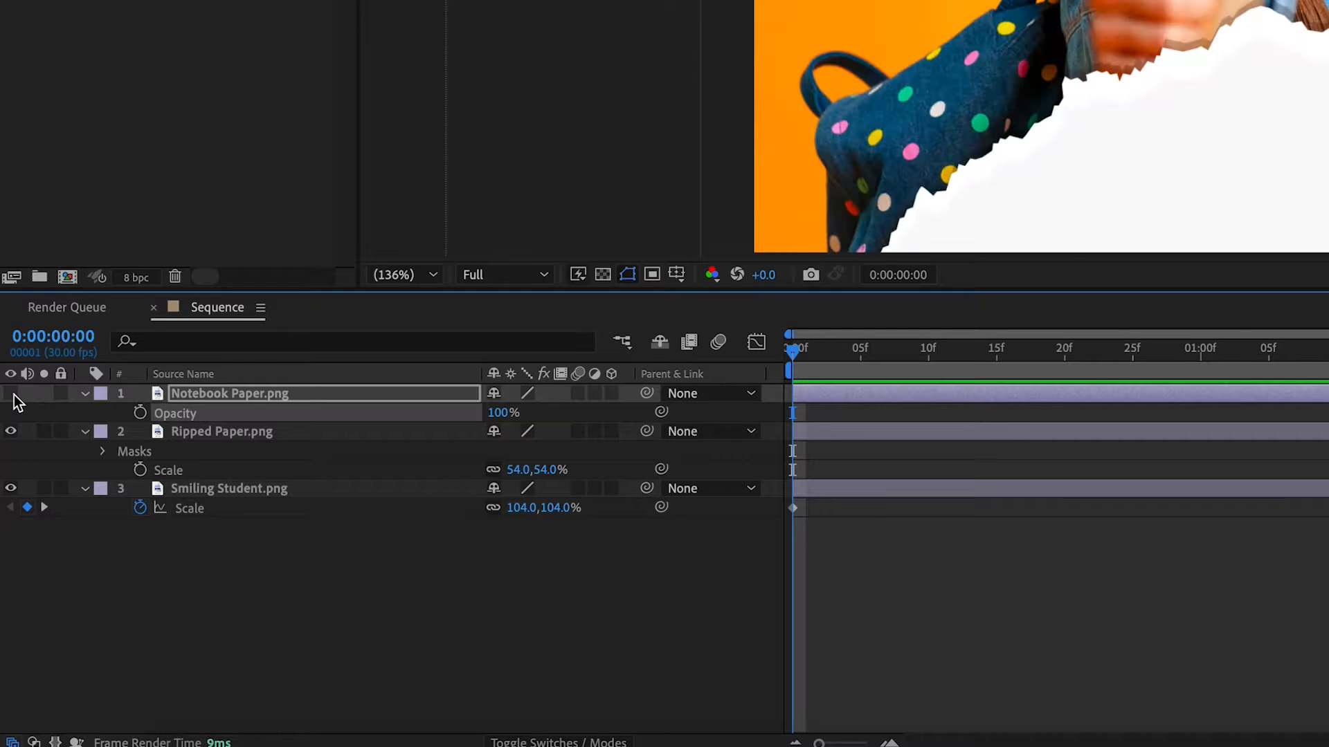
# Trace the gray paper's inner torn edge as a Pen tool mask on the hidden Notebook Paper.png layer, from the frame's lower-left to its right edge.
pyautogui.click(233, 393)
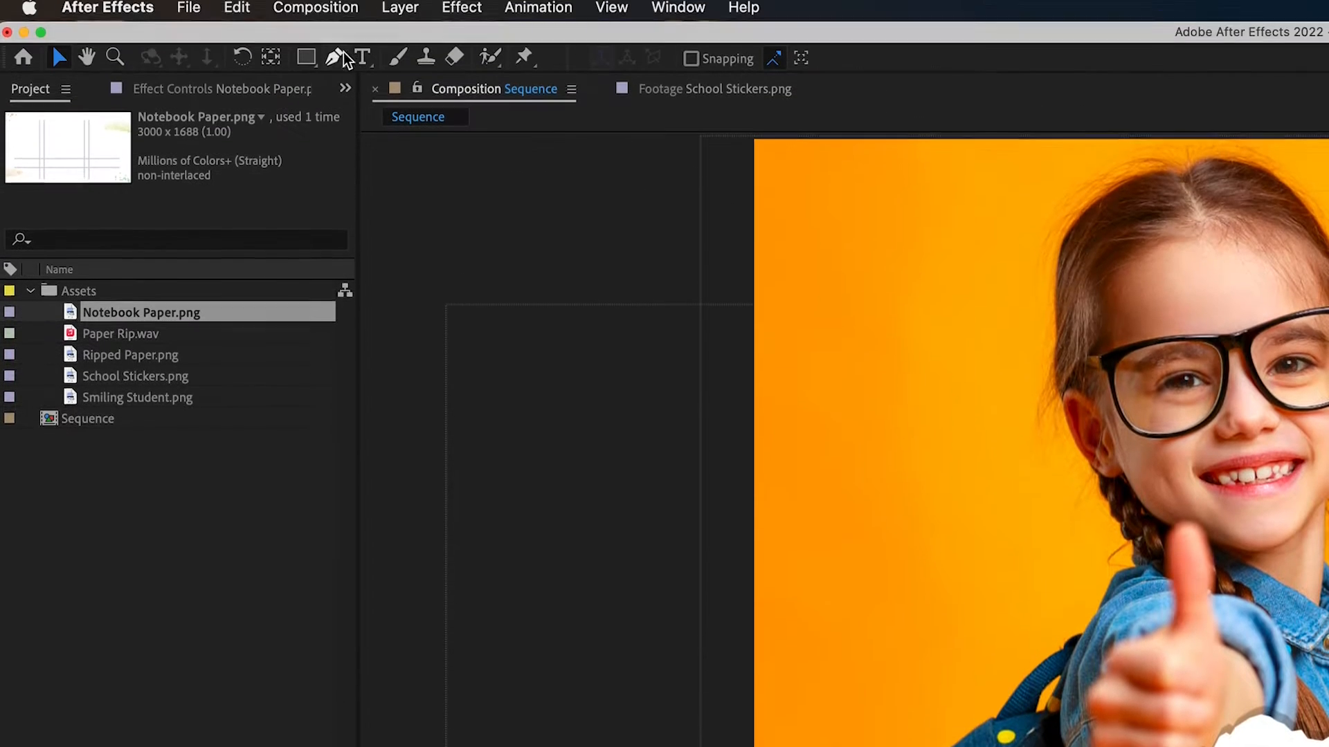
pyautogui.click(334, 63)
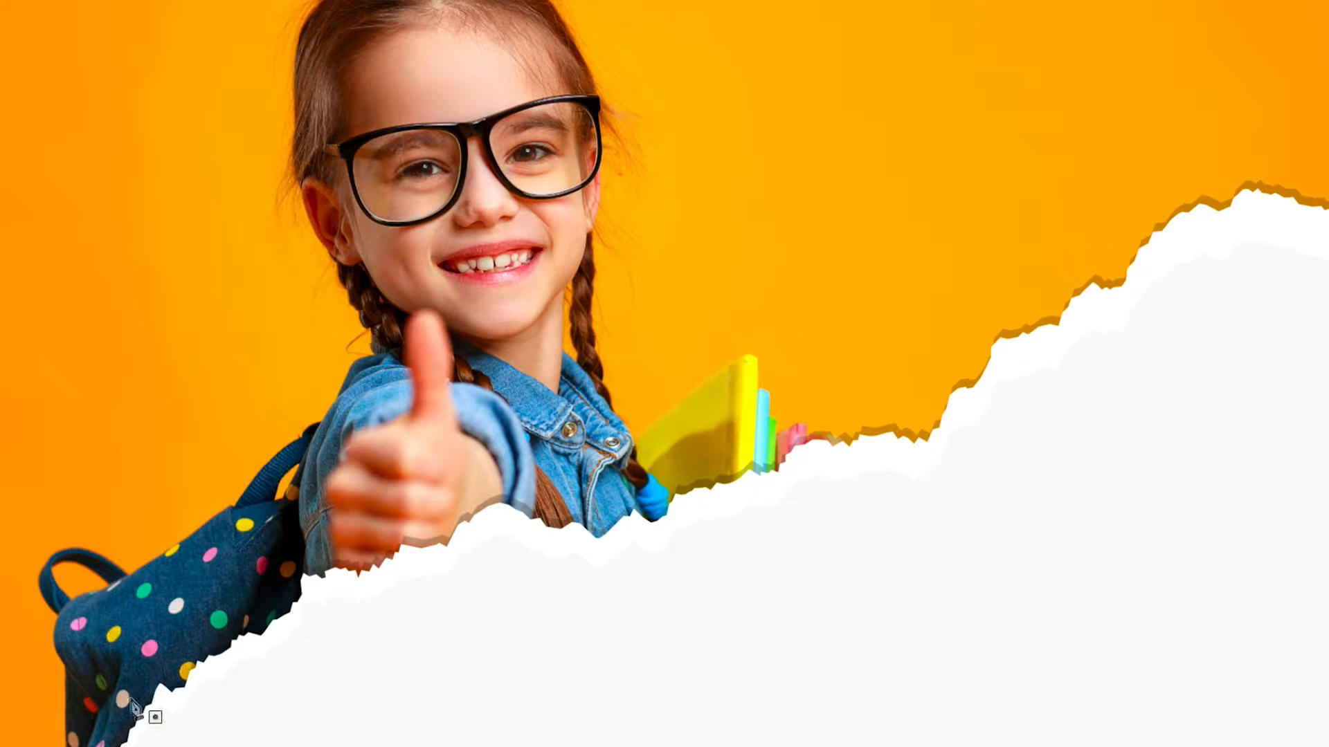
pyautogui.scroll(2, 196, 565)
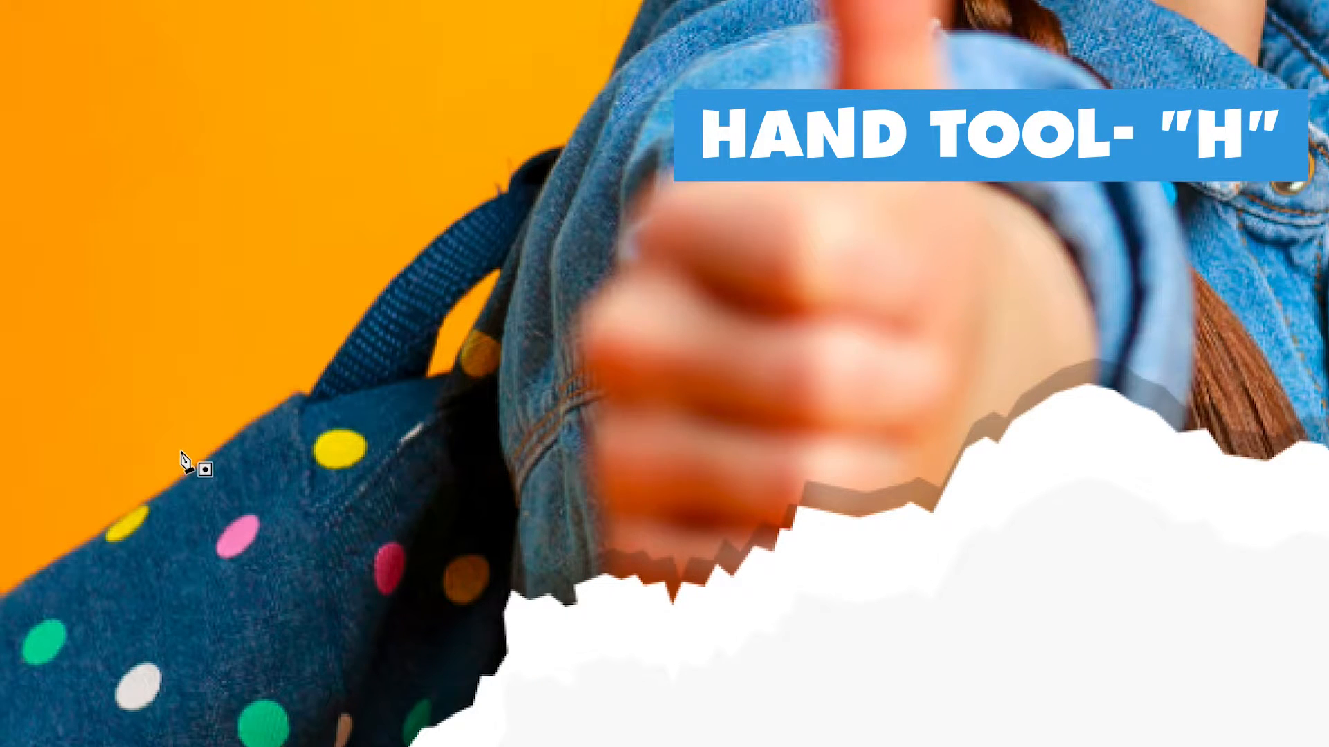
pyautogui.press('h')
pyautogui.moveTo(243, 569); pyautogui.dragTo(444, 43)
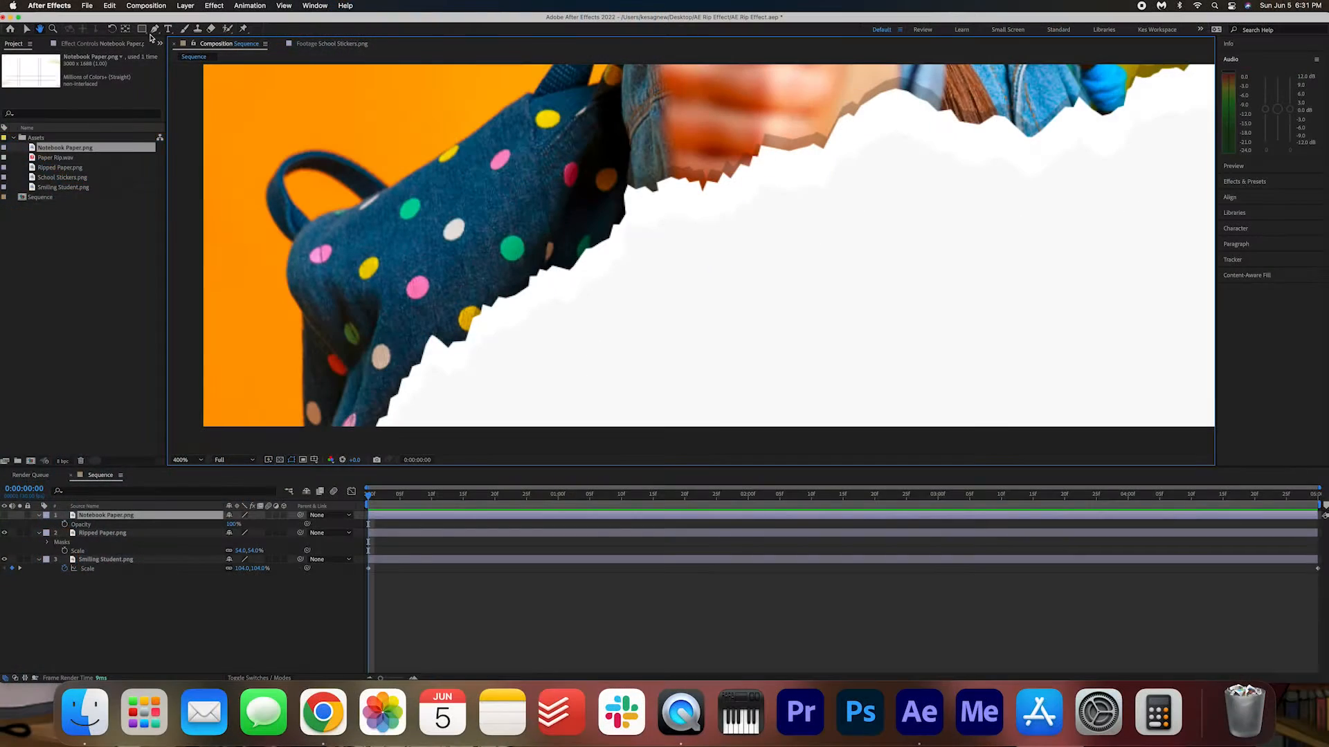
pyautogui.click(155, 30)
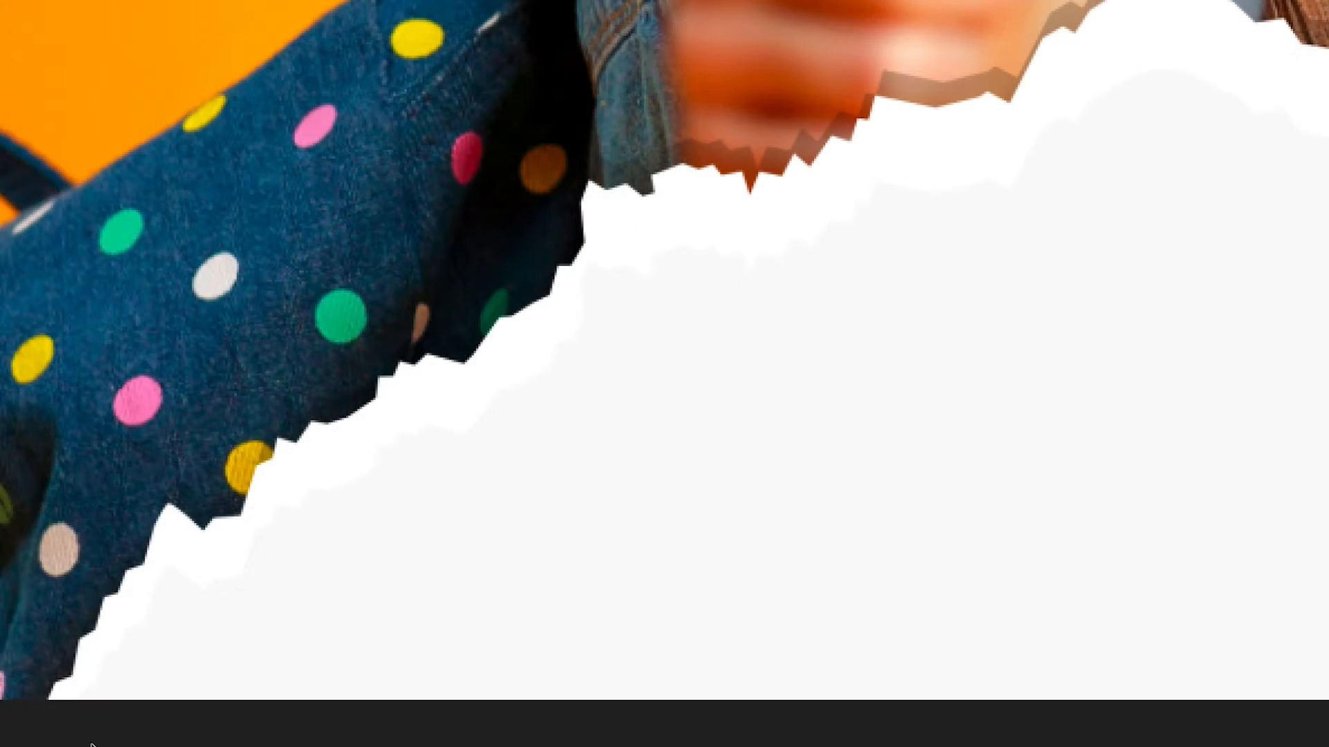
pyautogui.click(57, 708)
pyautogui.click(74, 686)
pyautogui.click(88, 677)
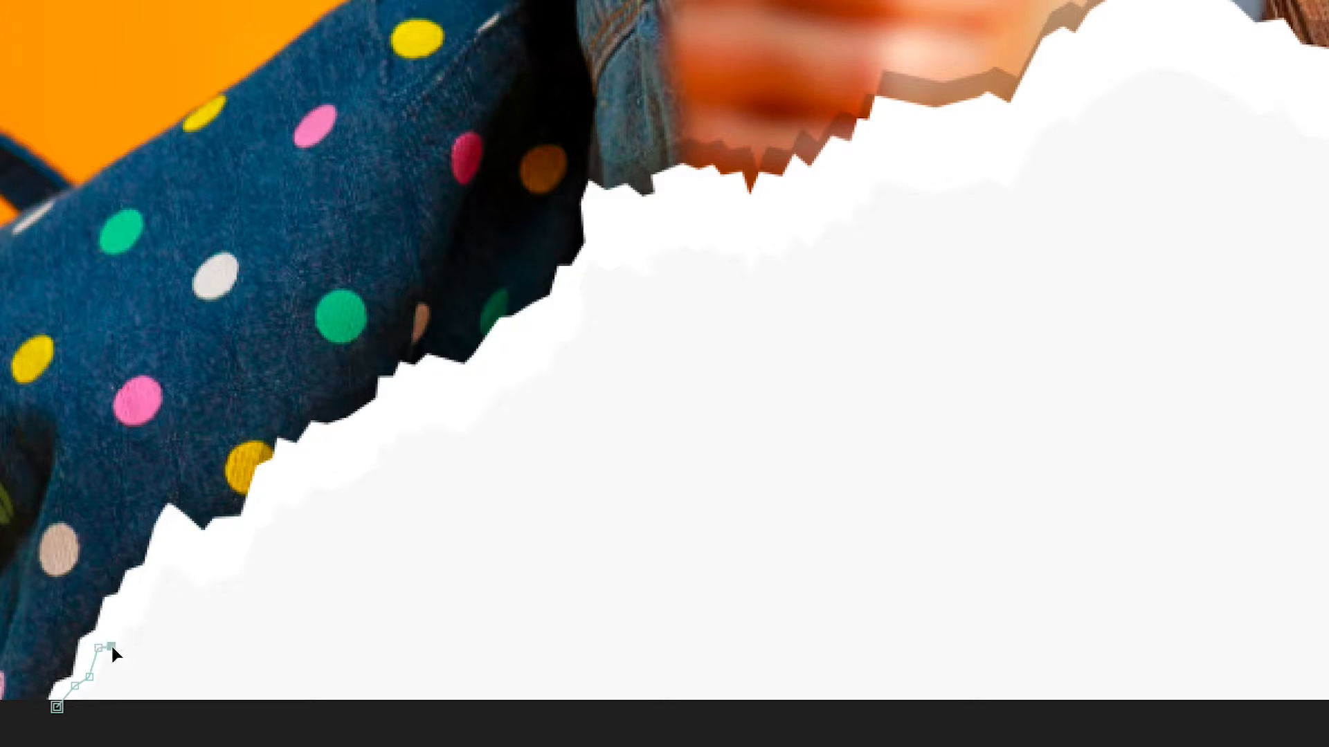
pyautogui.click(277, 493)
pyautogui.click(294, 496)
pyautogui.click(311, 481)
pyautogui.click(334, 482)
pyautogui.click(375, 459)
pyautogui.click(372, 439)
pyautogui.click(389, 438)
pyautogui.click(397, 425)
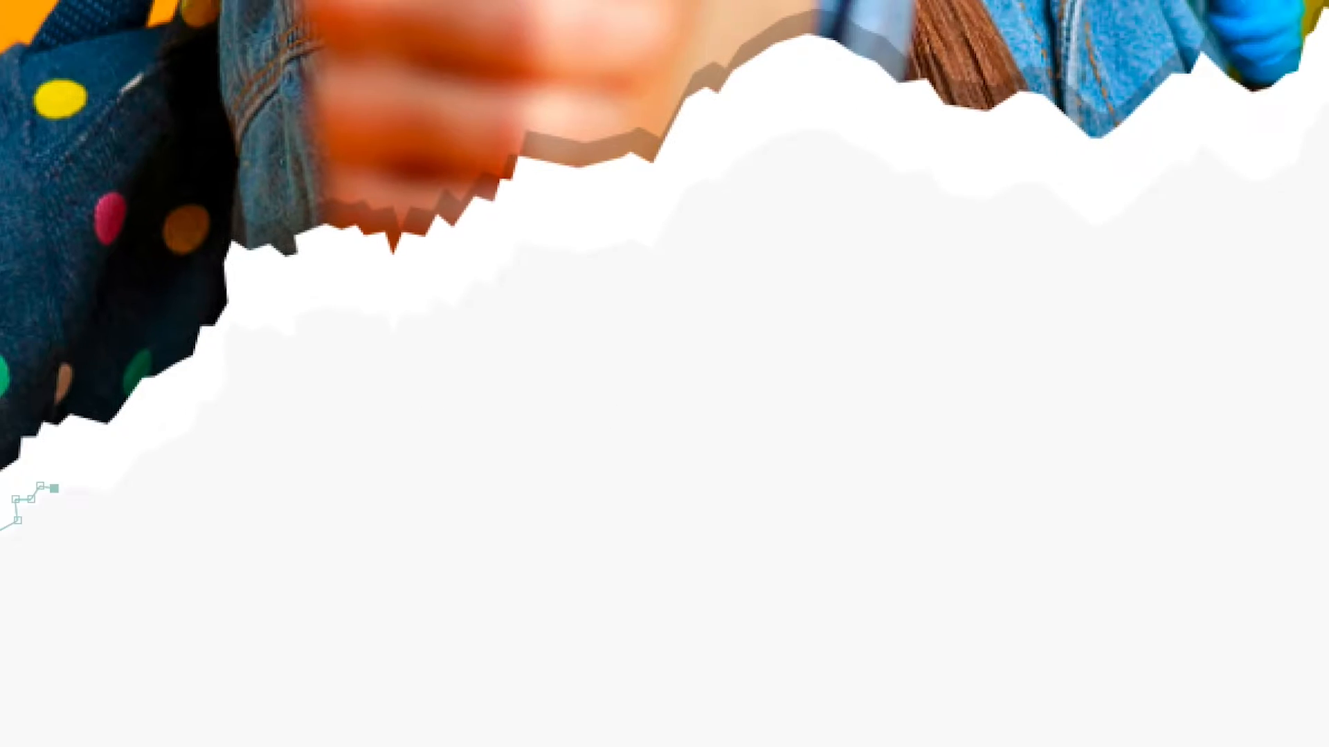
pyautogui.click(320, 304)
pyautogui.click(341, 303)
pyautogui.click(365, 303)
pyautogui.click(389, 311)
pyautogui.click(407, 306)
pyautogui.click(420, 308)
pyautogui.click(433, 291)
pyautogui.click(454, 294)
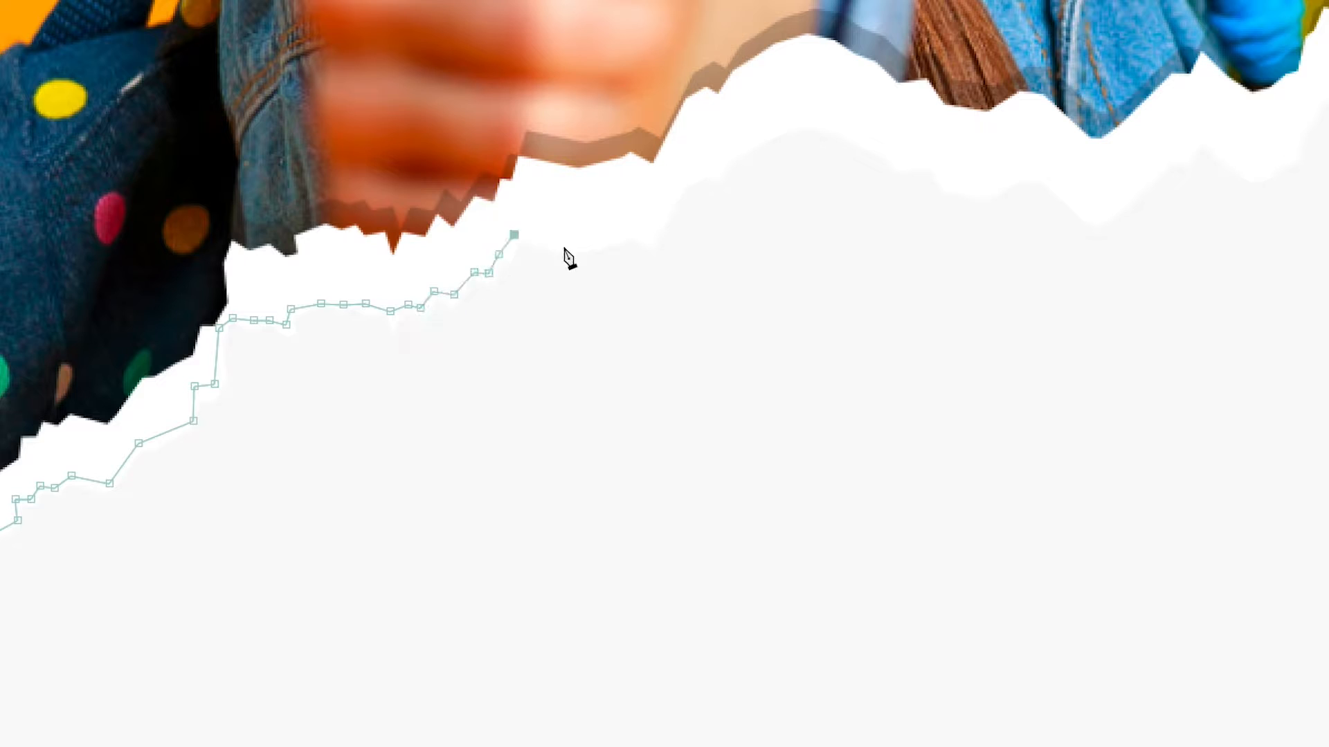
pyautogui.click(282, 391)
pyautogui.click(425, 421)
pyautogui.click(520, 363)
pyautogui.click(603, 376)
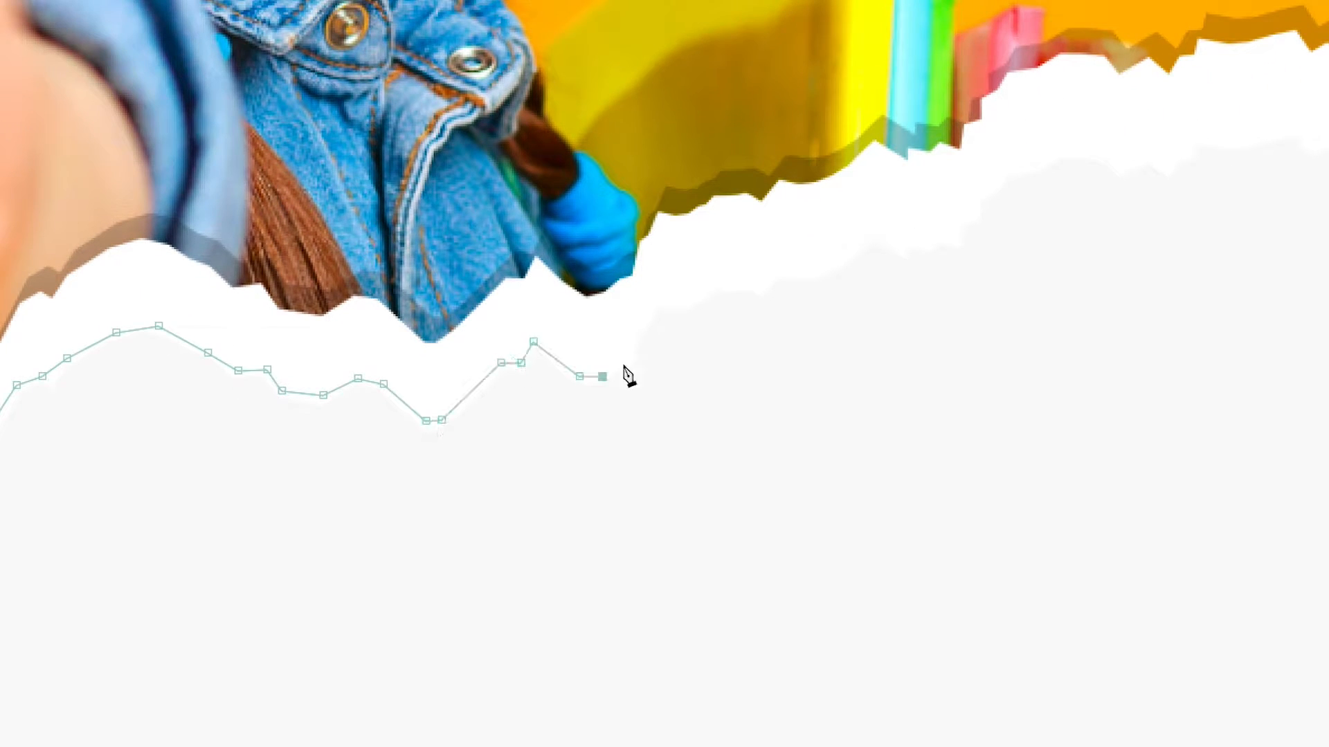
pyautogui.click(654, 298)
pyautogui.click(745, 284)
pyautogui.click(811, 272)
pyautogui.click(906, 252)
pyautogui.click(930, 241)
pyautogui.click(973, 212)
pyautogui.click(1030, 162)
pyautogui.click(1114, 150)
pyautogui.click(1241, 141)
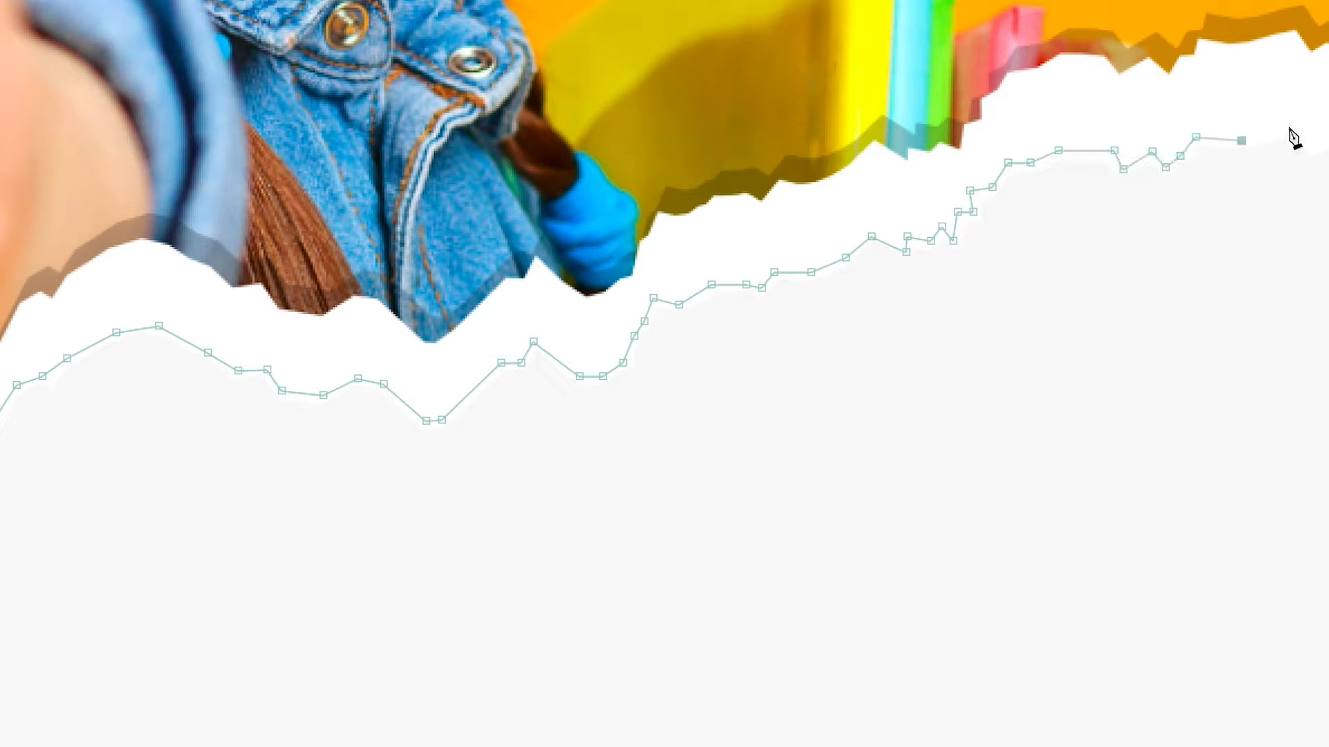
pyautogui.click(1288, 129)
pyautogui.click(570, 603)
pyautogui.click(627, 479)
pyautogui.click(703, 444)
pyautogui.click(777, 314)
pyautogui.click(857, 297)
pyautogui.click(941, 282)
pyautogui.click(978, 208)
pyautogui.click(1047, 160)
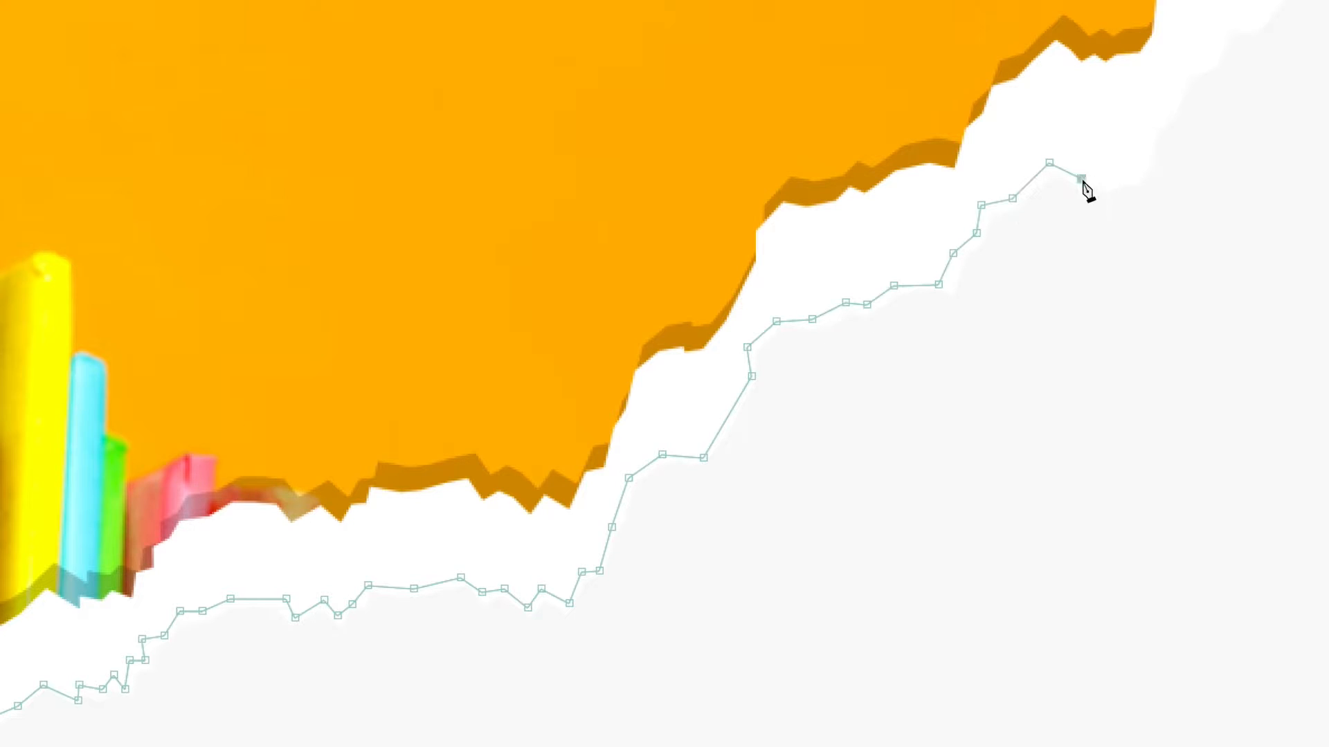
pyautogui.click(428, 373)
pyautogui.click(460, 359)
pyautogui.click(542, 277)
pyautogui.click(709, 235)
pyautogui.click(822, 224)
pyautogui.click(974, 256)
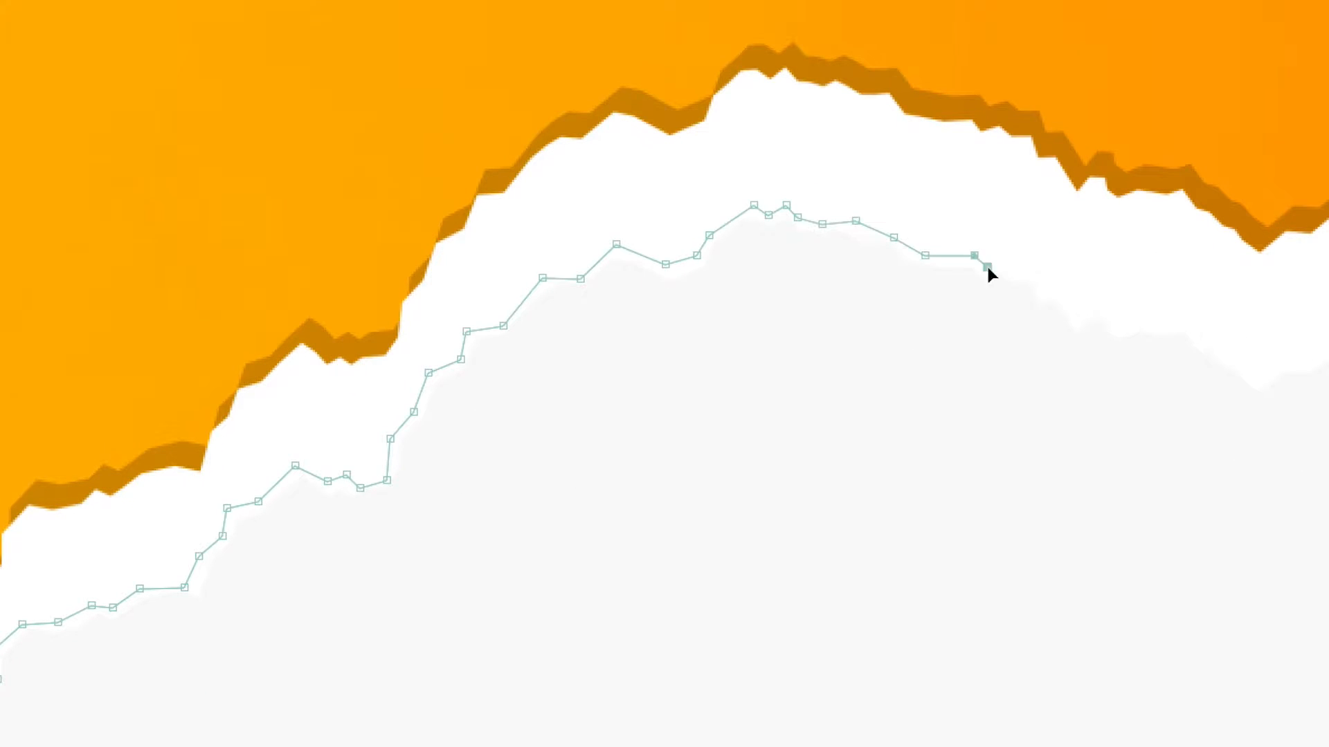
pyautogui.click(1081, 321)
pyautogui.click(1233, 360)
pyautogui.click(1181, 360)
pyautogui.click(1205, 341)
pyautogui.moveTo(1238, 351); pyautogui.dragTo(1058, 351)
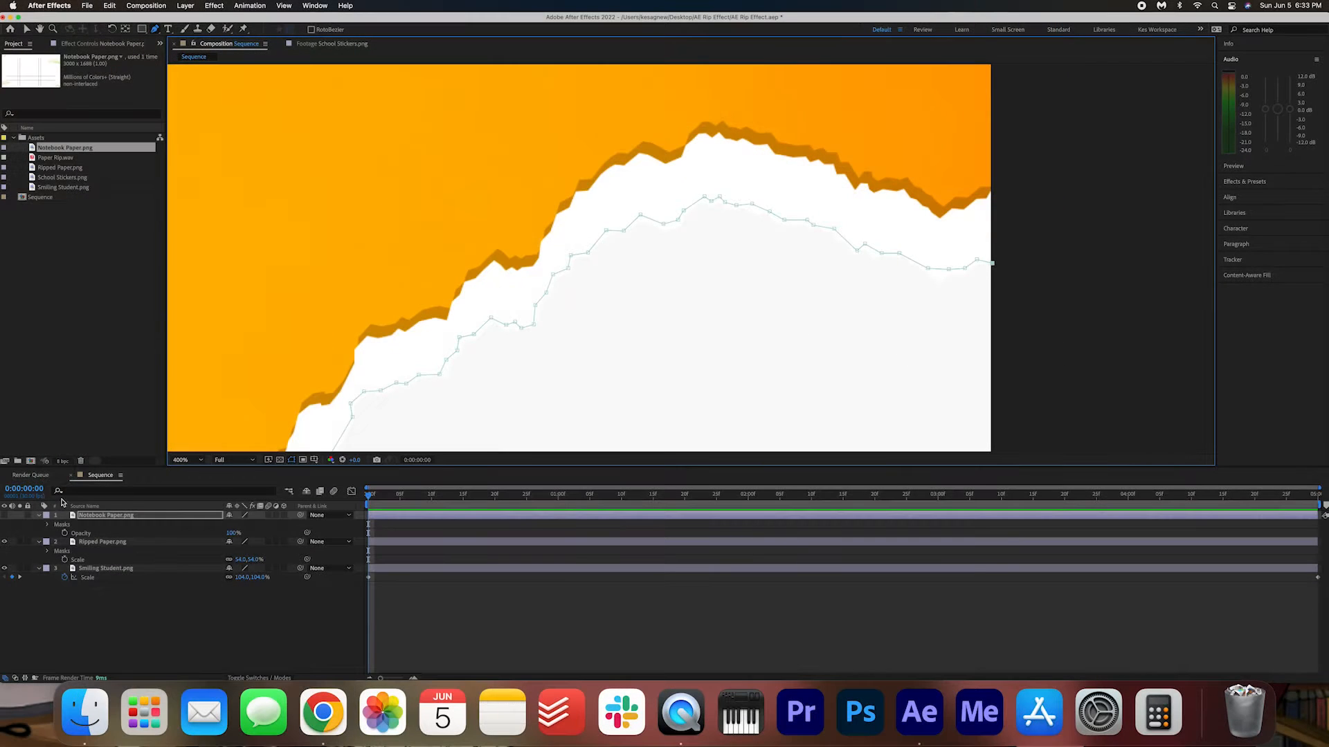
# Close the notebook paper mask by routing its path outside the frame's right and bottom edges back to the starting point.
pyautogui.click(182, 460)
pyautogui.click(201, 478)
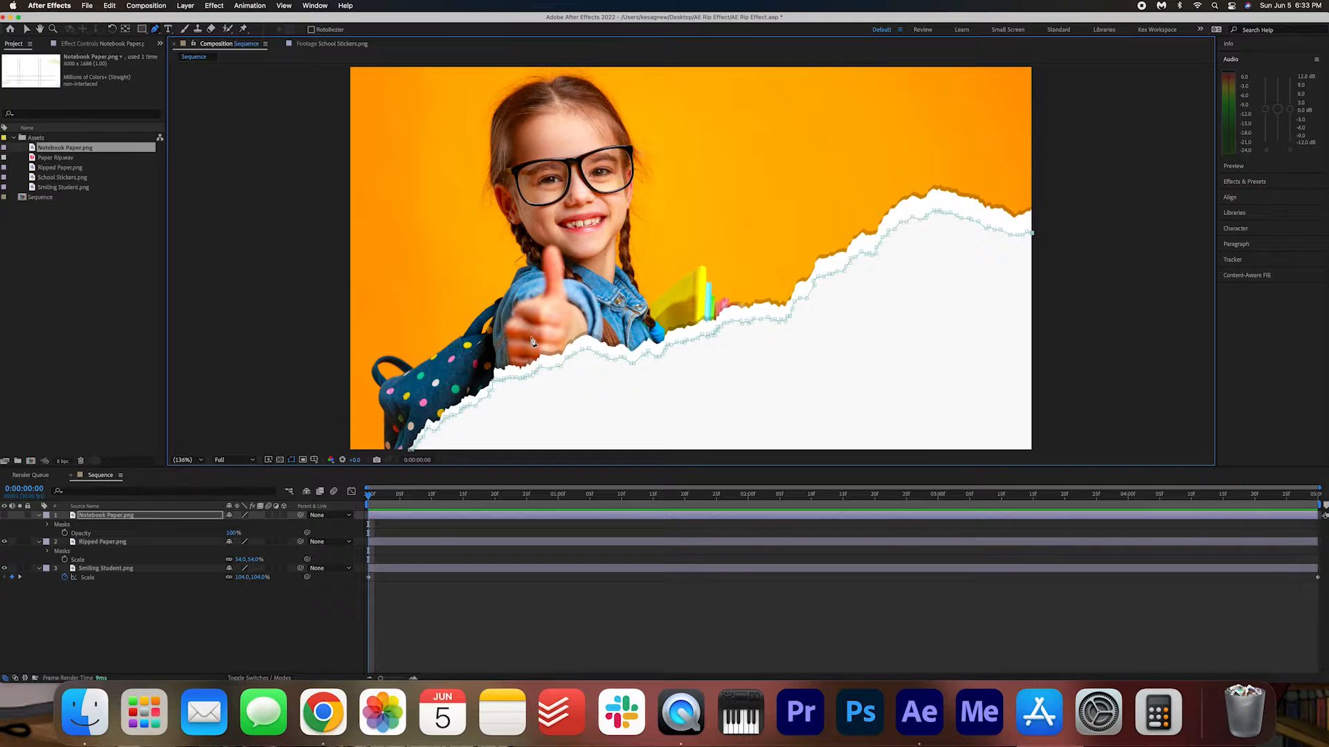
pyautogui.scroll(-1, 533, 342)
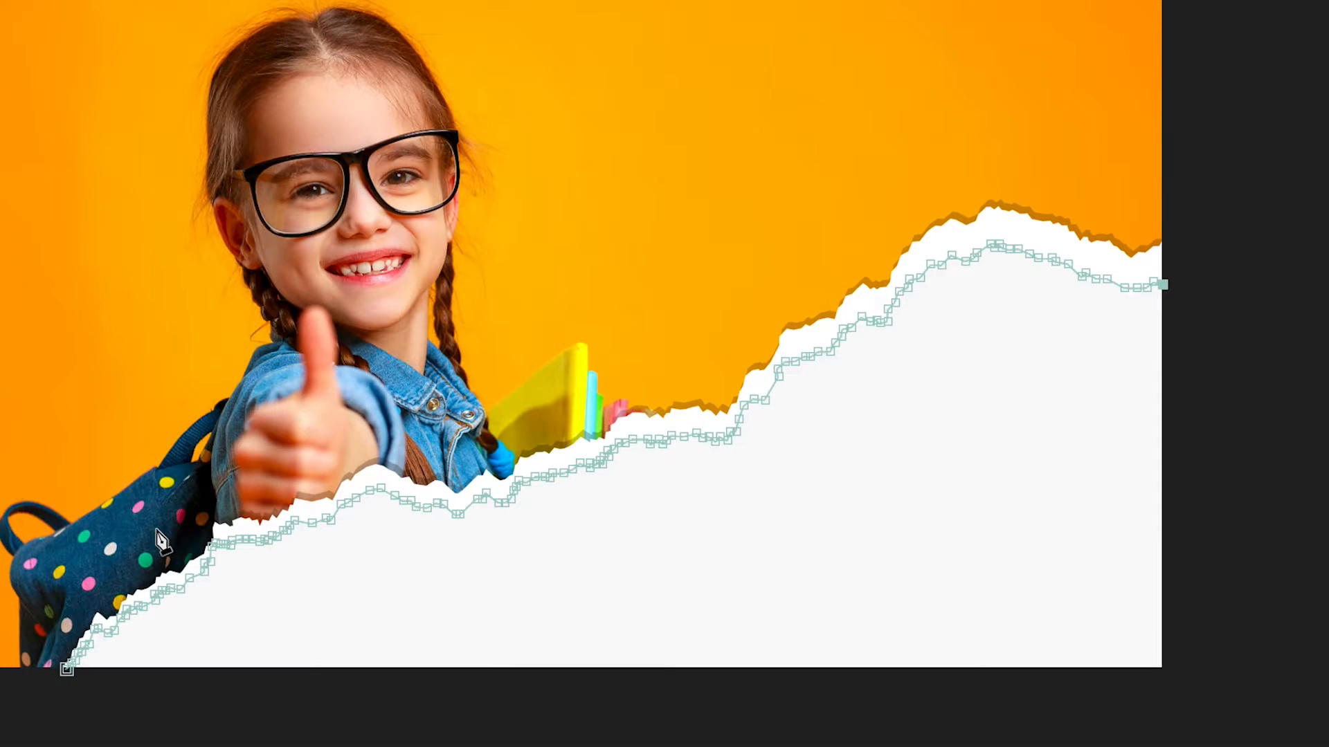
pyautogui.click(1270, 302)
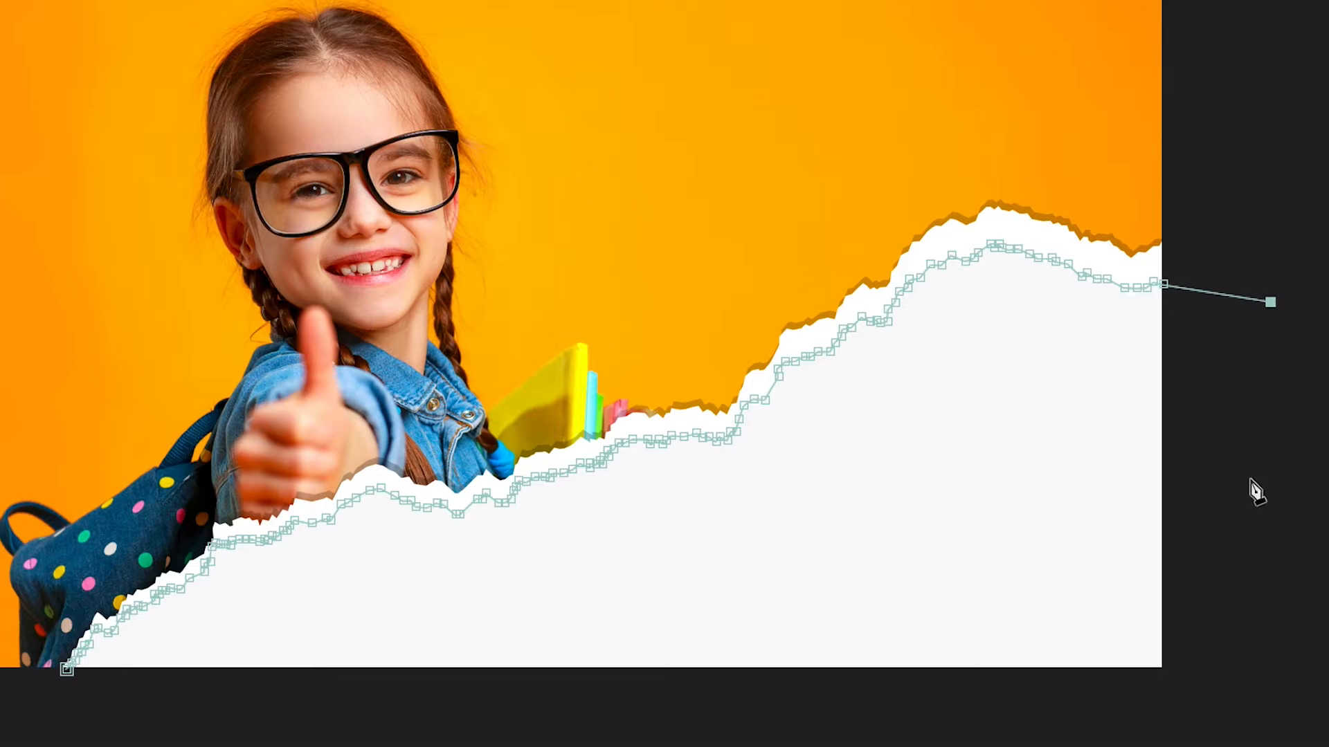
pyautogui.click(1245, 699)
pyautogui.click(60, 719)
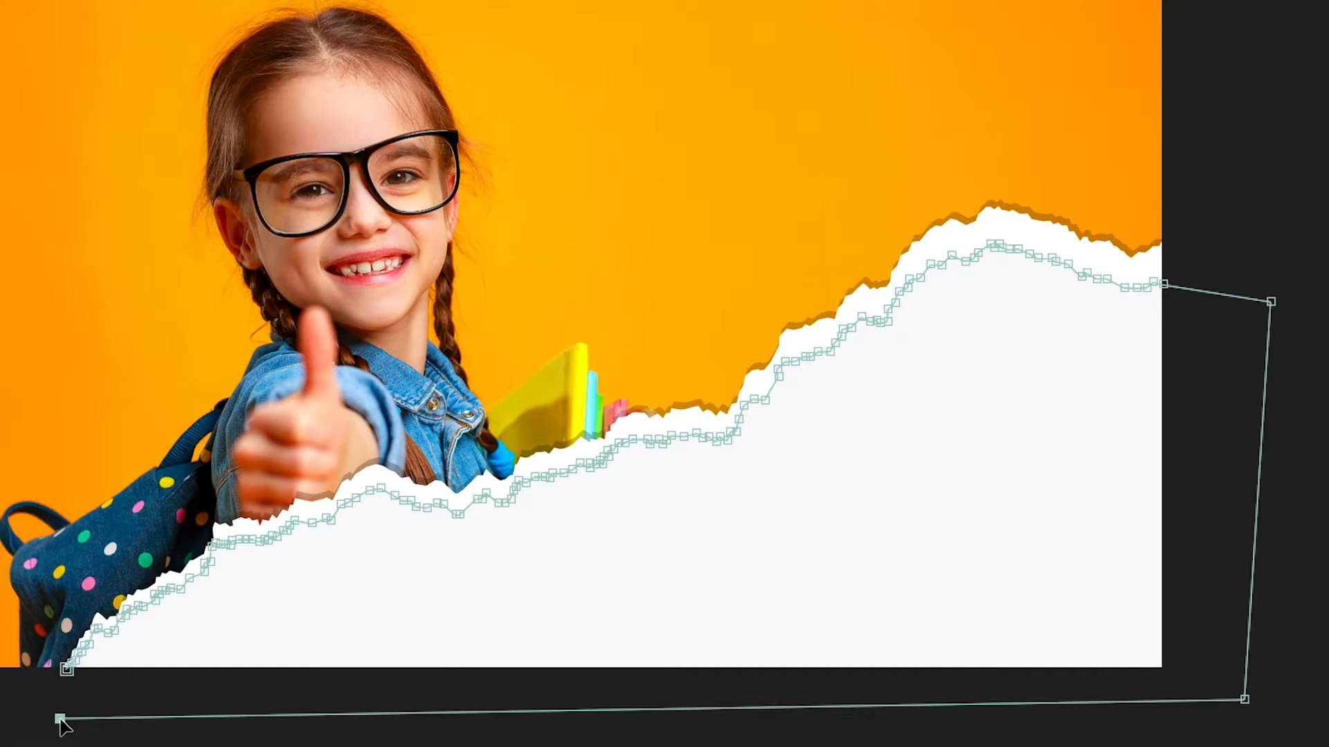
pyautogui.click(67, 669)
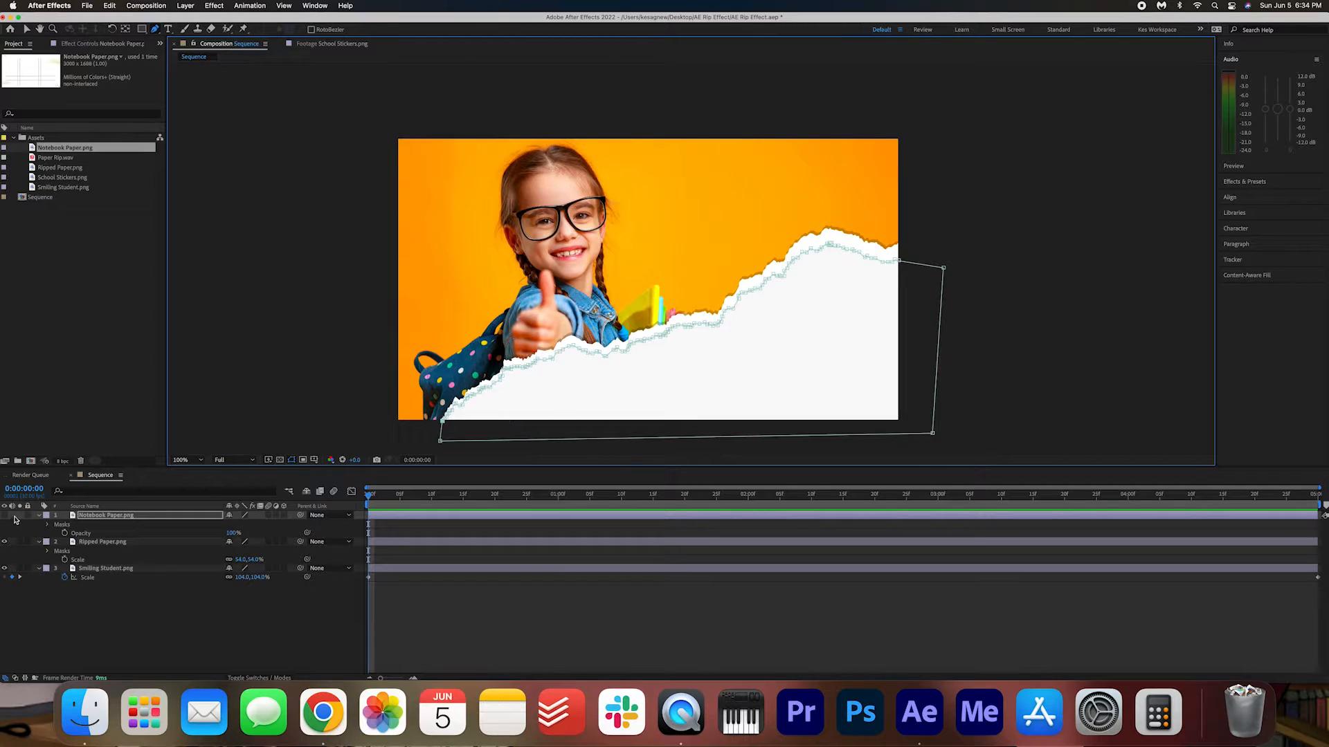
# Make the Notebook Paper.png layer visible again, deselect it, and select the School Stickers.png asset.
pyautogui.click(4, 515)
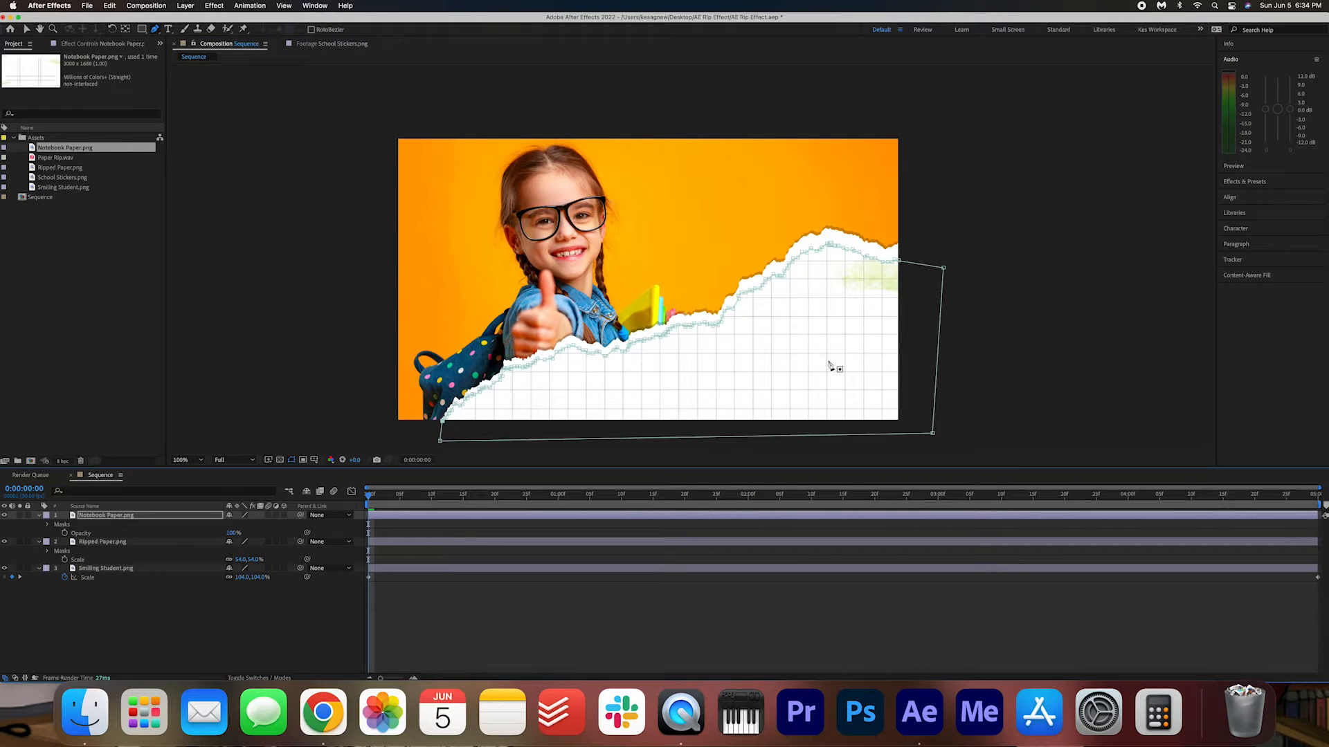
pyautogui.click(250, 611)
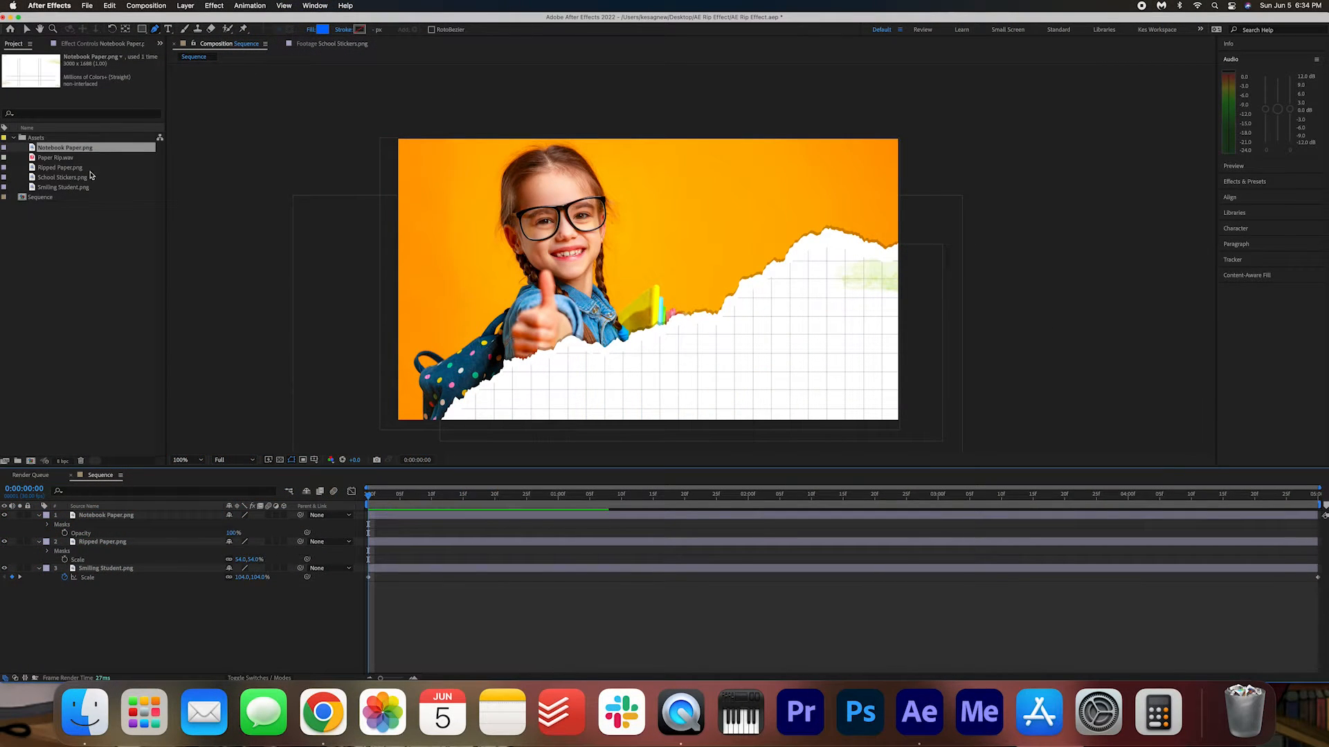
pyautogui.click(71, 178)
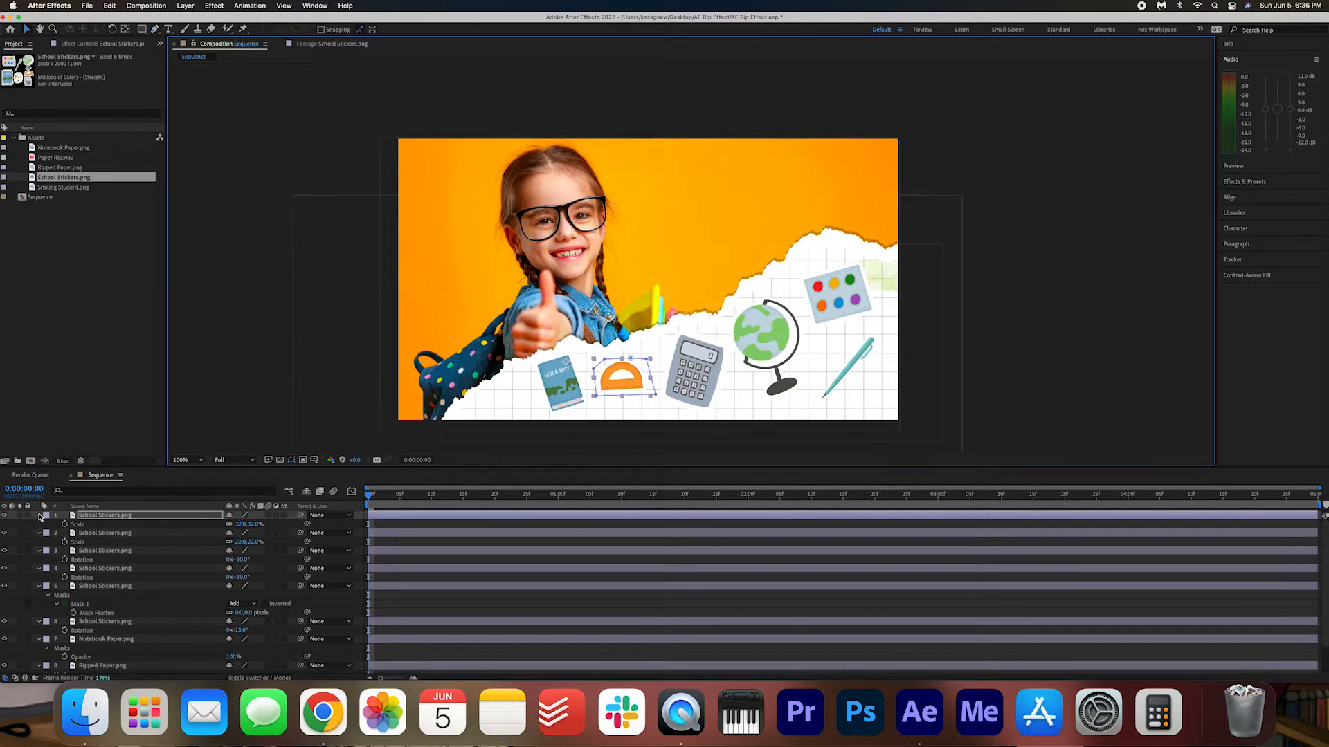
# Collapse the properties of all School Stickers.png, Notebook Paper.png and Ripped Paper.png layers, leaving no layer selected.
pyautogui.click(39, 516)
pyautogui.click(39, 524)
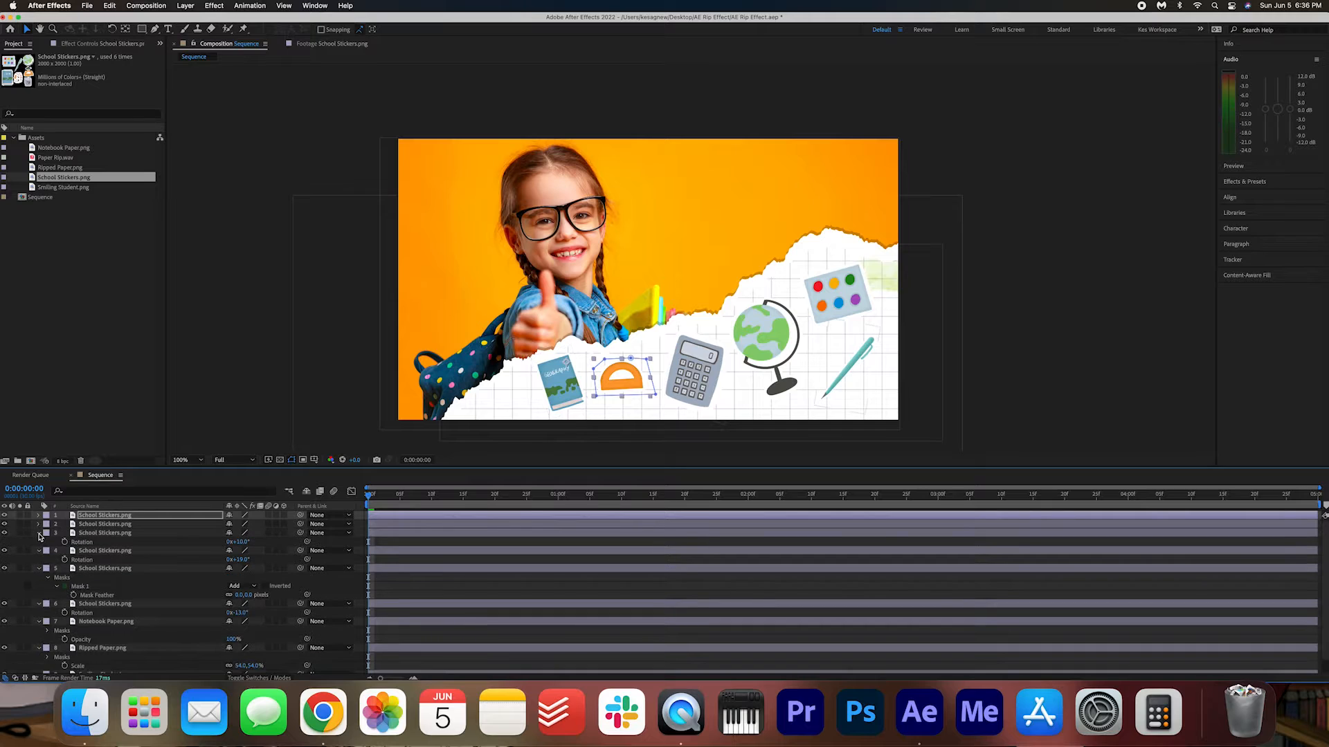
pyautogui.click(39, 533)
pyautogui.click(39, 542)
pyautogui.click(39, 551)
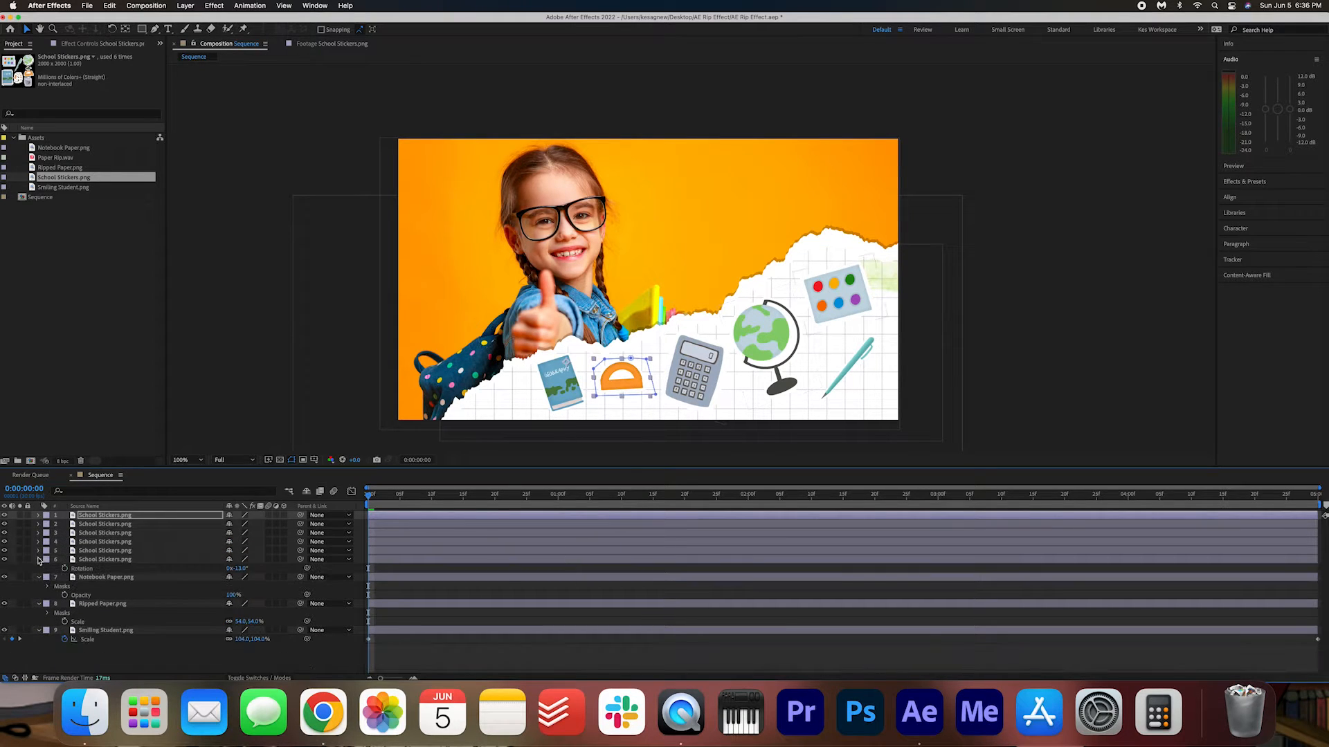
pyautogui.click(39, 560)
pyautogui.click(39, 569)
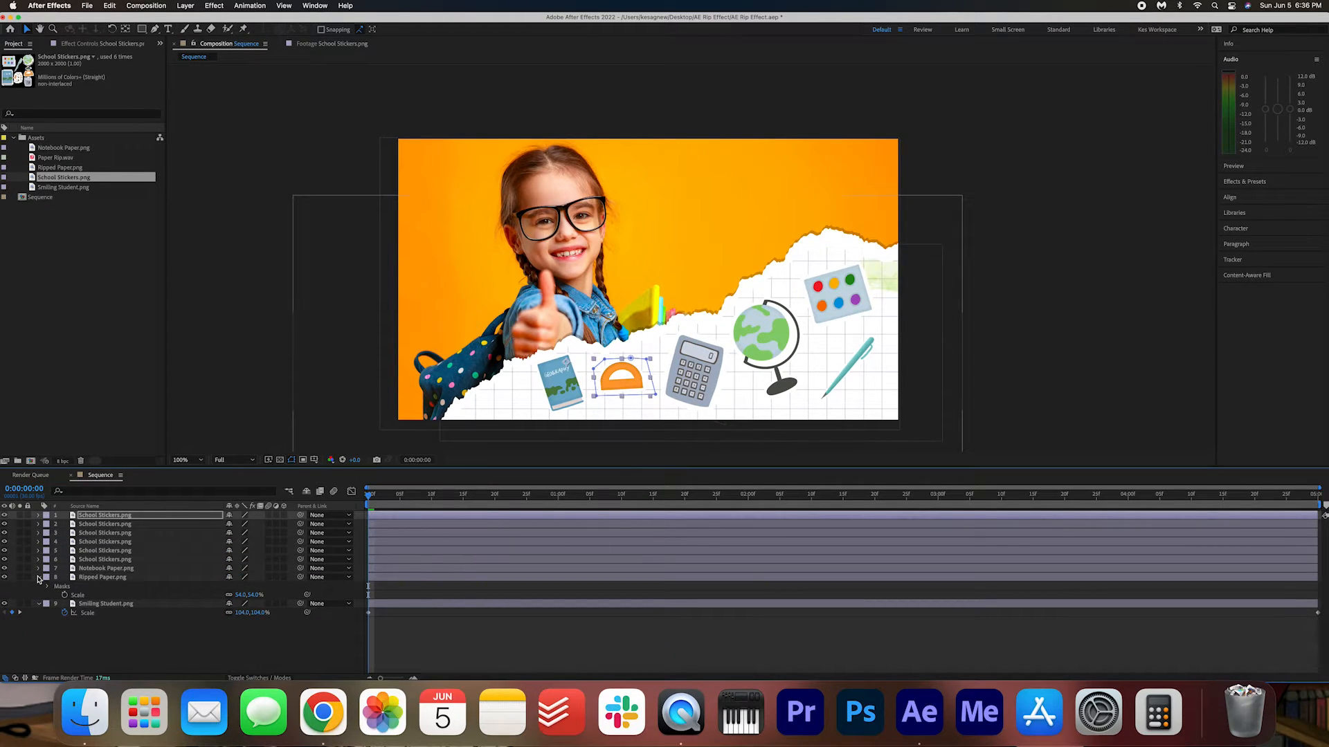
pyautogui.click(39, 578)
pyautogui.click(114, 630)
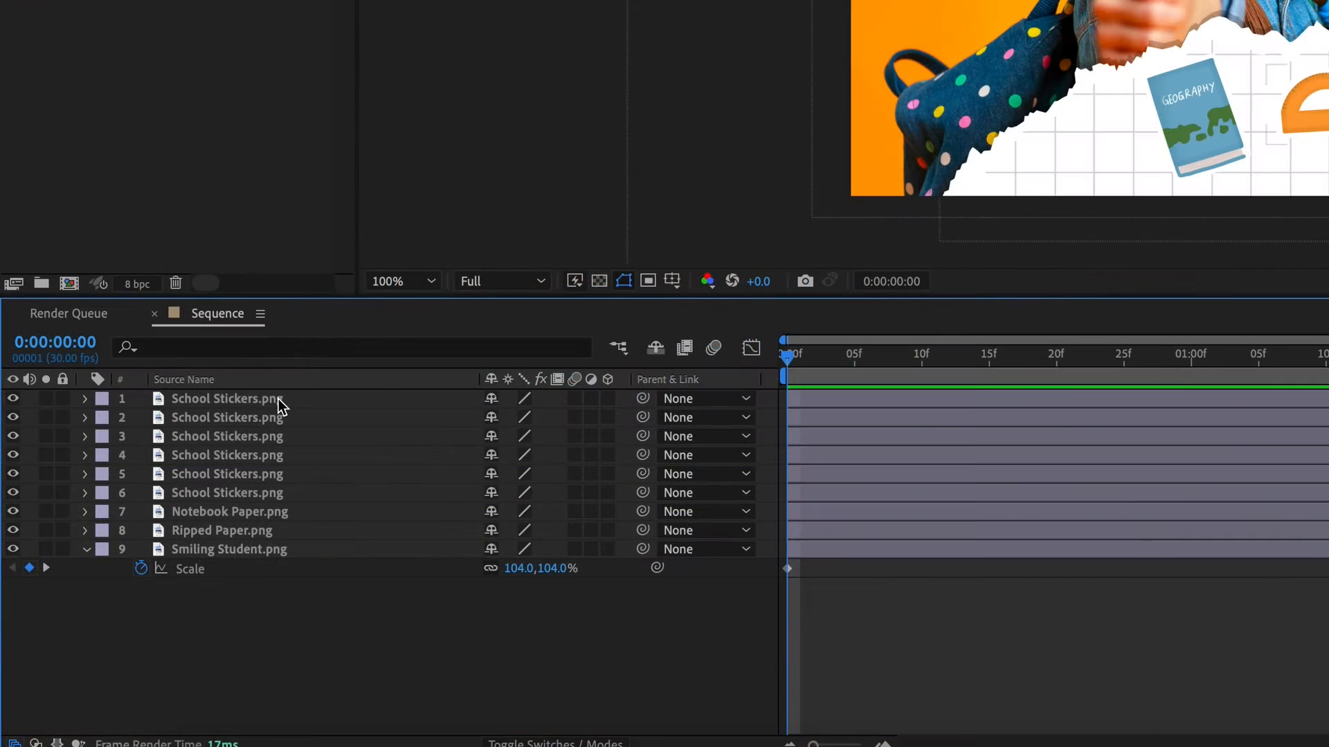
# Pre-compose all layers above Smiling Student.png into a new composition named Rip Comp.
pyautogui.click(129, 514)
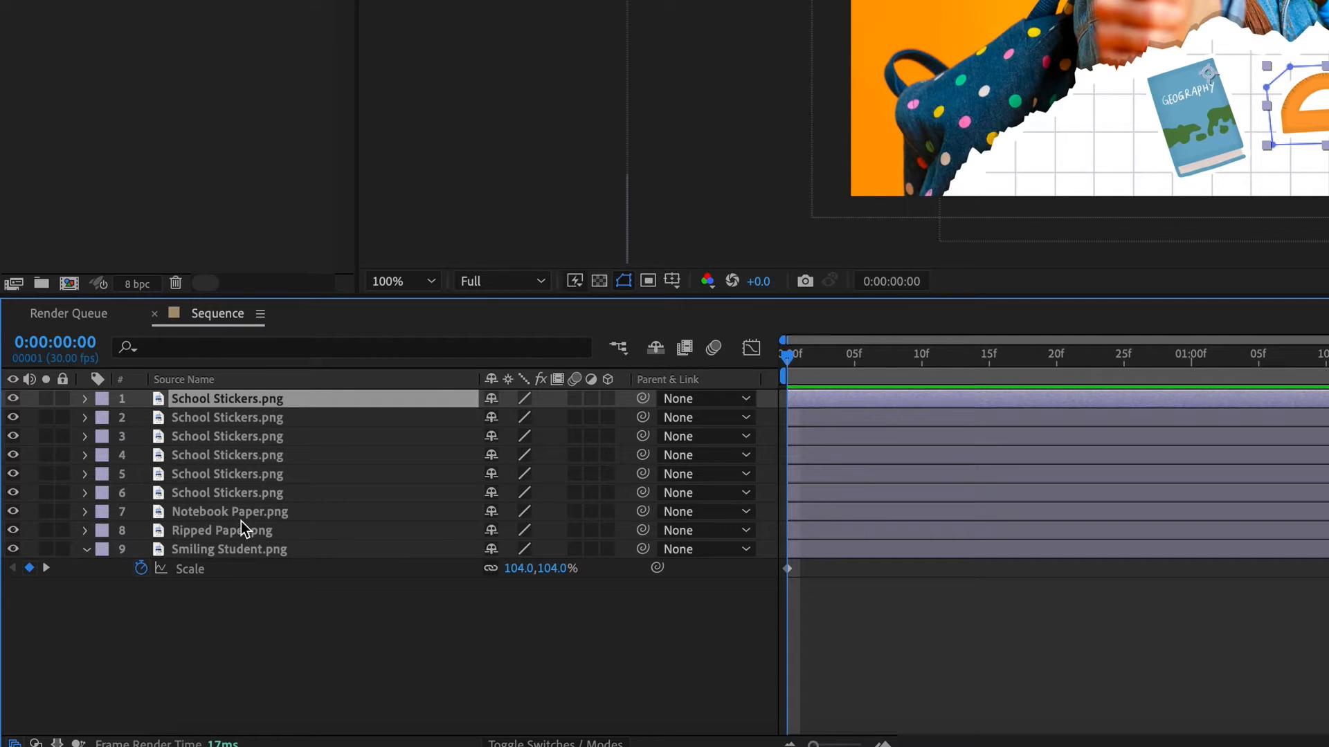
pyautogui.keyDown('shift'); pyautogui.click(242, 474); pyautogui.keyUp('shift')
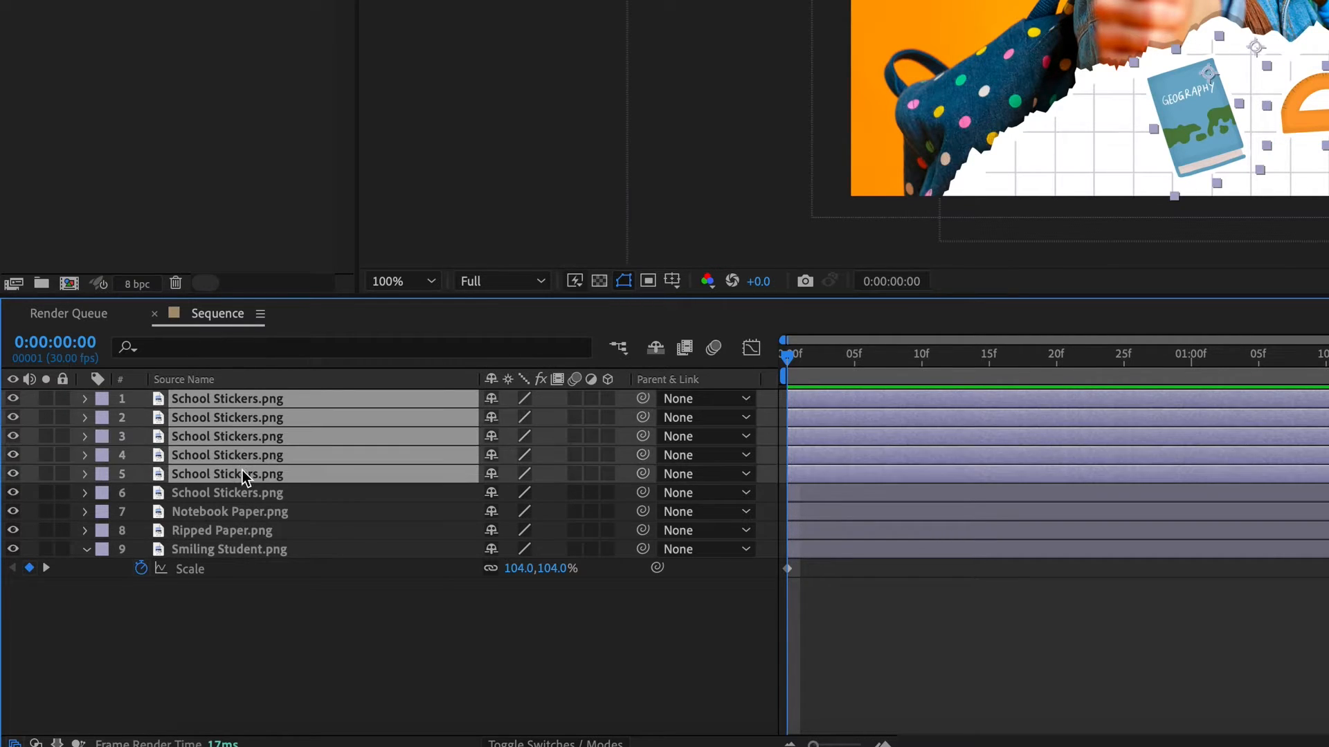
pyautogui.keyDown('shift'); pyautogui.click(231, 530); pyautogui.keyUp('shift')
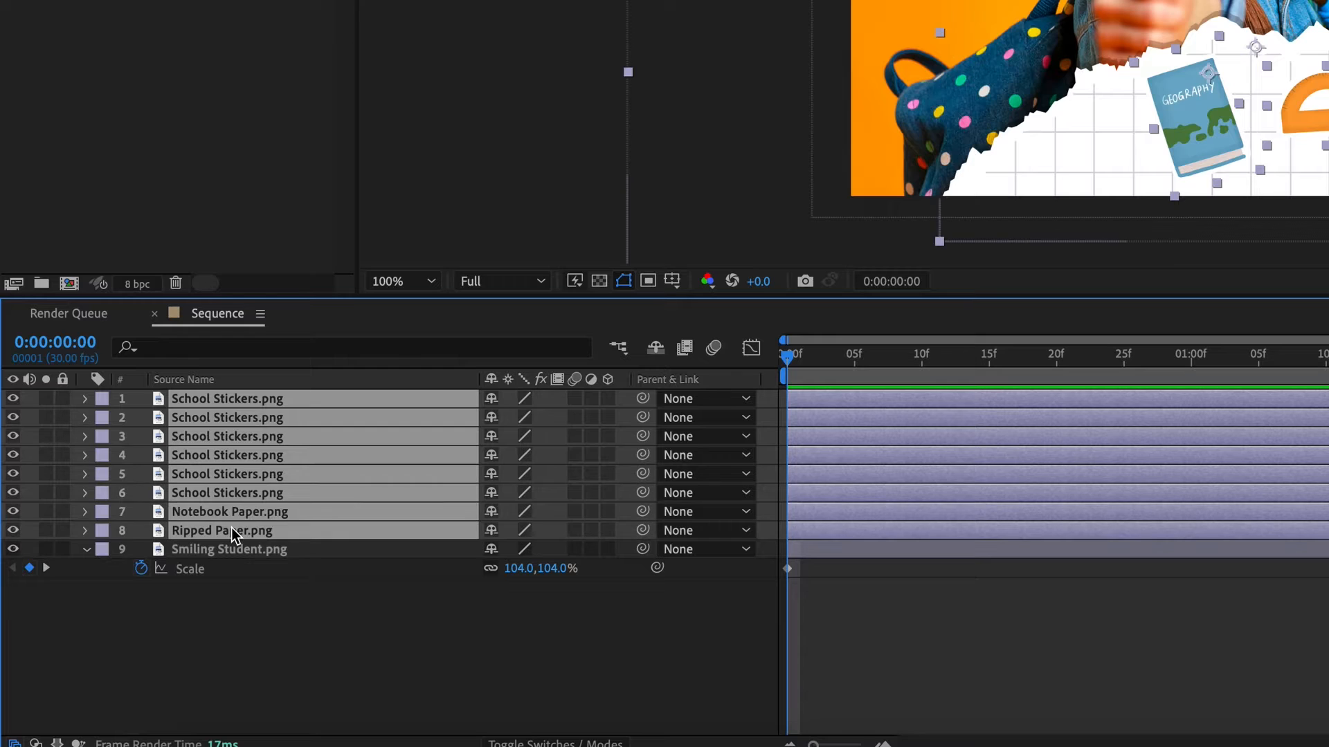
pyautogui.rightClick(226, 447)
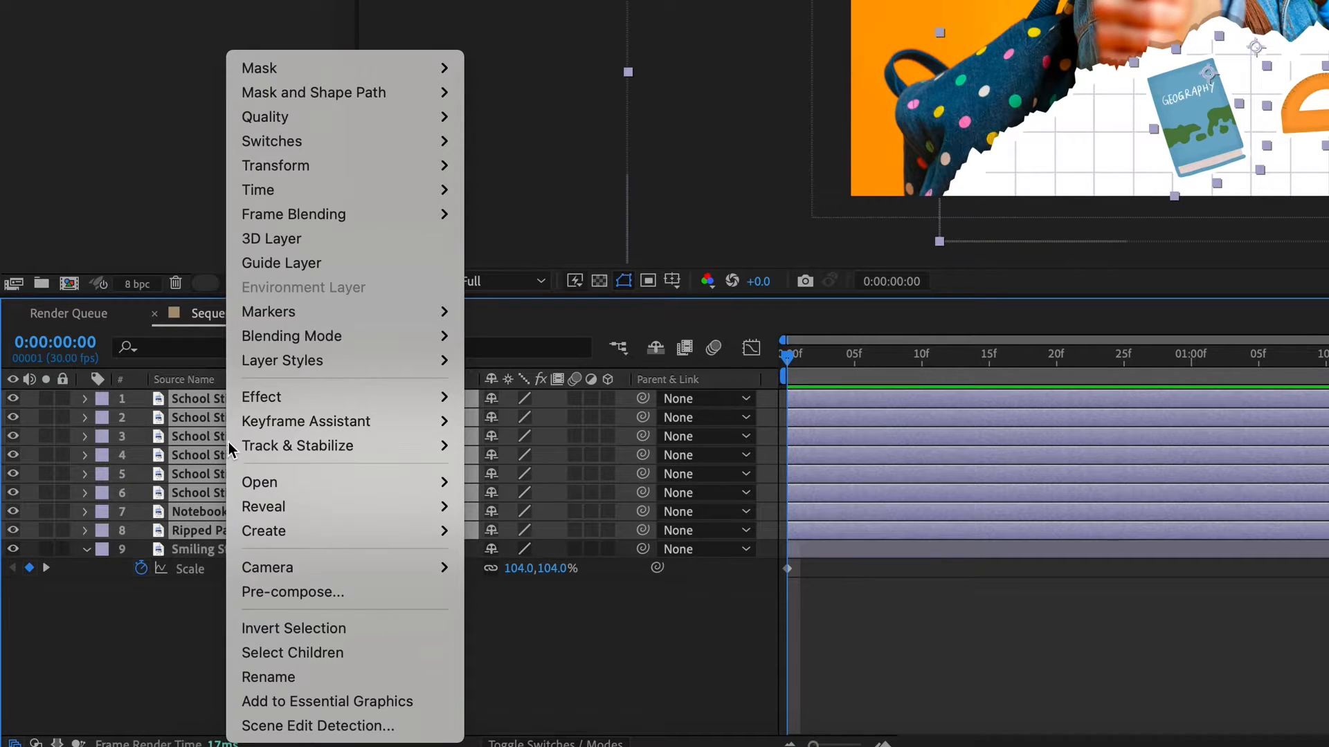
pyautogui.click(376, 595)
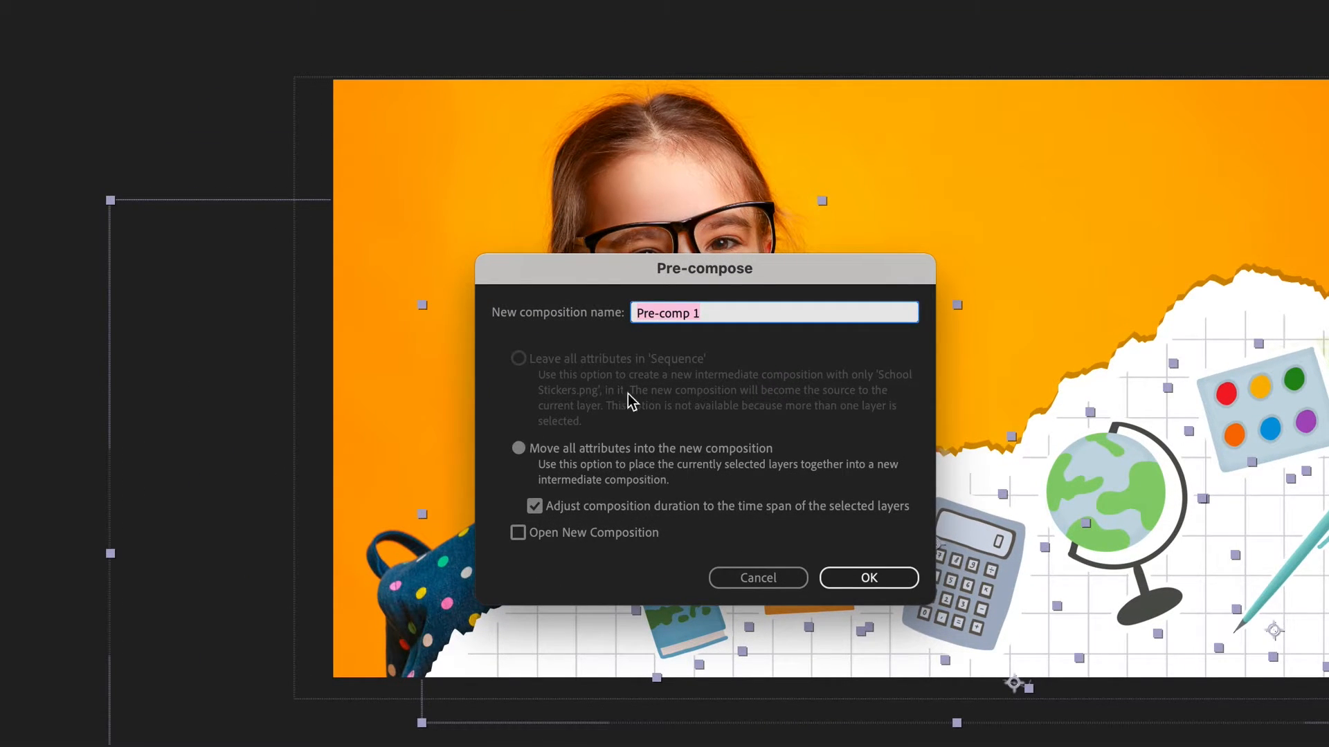
pyautogui.write('Rip Comp')
pyautogui.click(868, 578)
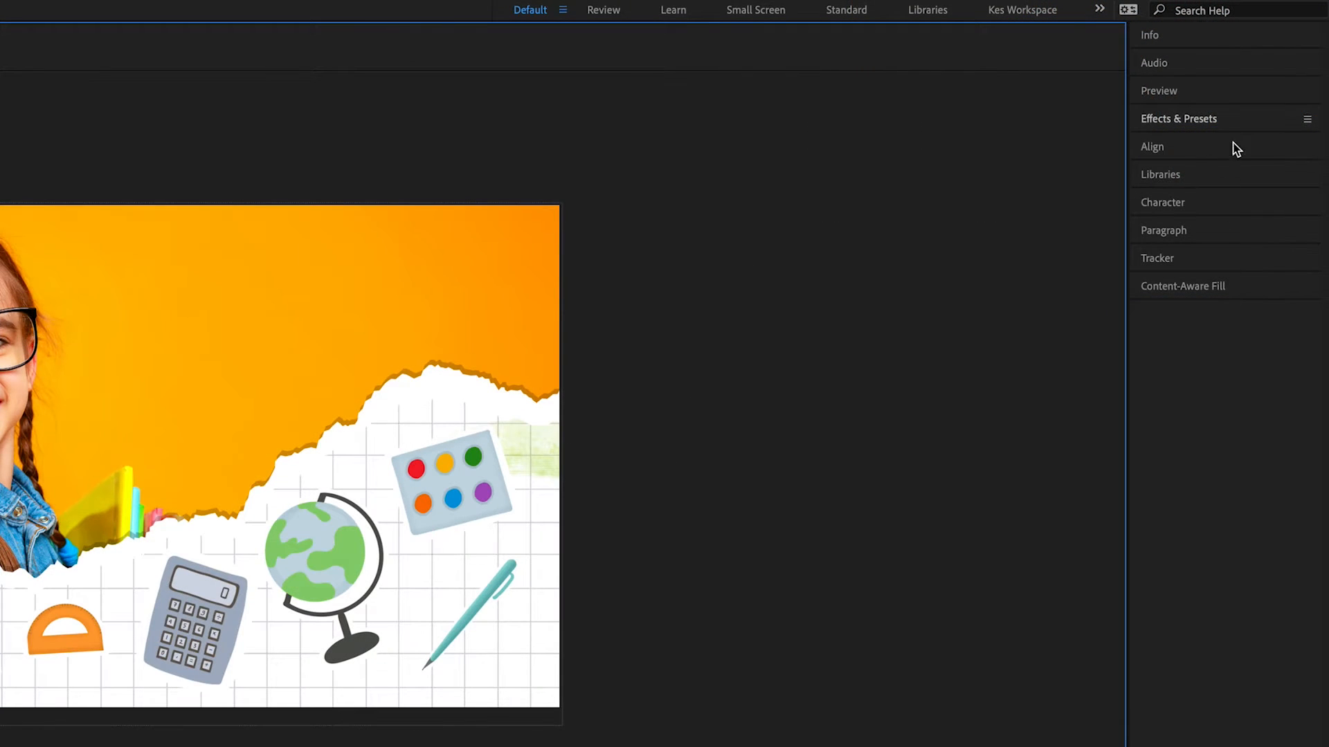
# Find the CC Page Turn effect and apply it to the Rip Comp layer.
pyautogui.click(1244, 122)
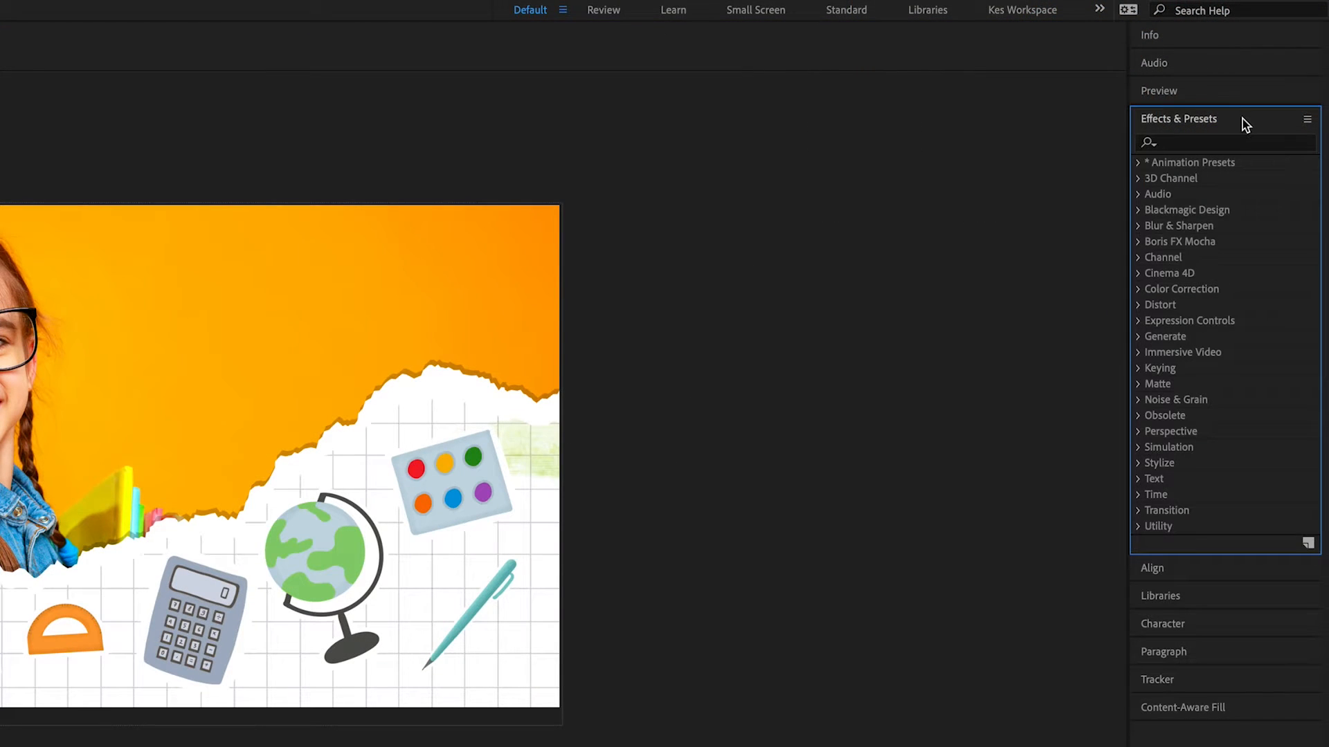
pyautogui.click(1224, 144)
pyautogui.write('cc page t')
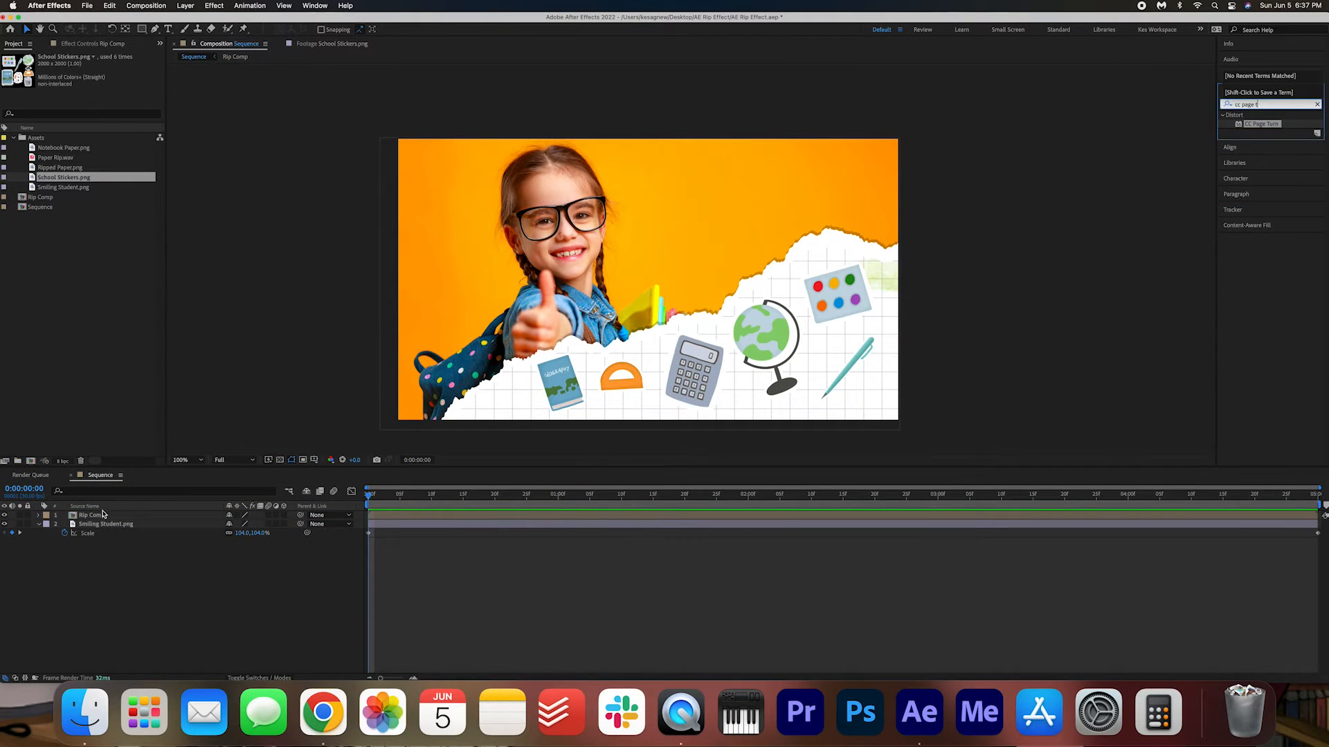
pyautogui.click(102, 516)
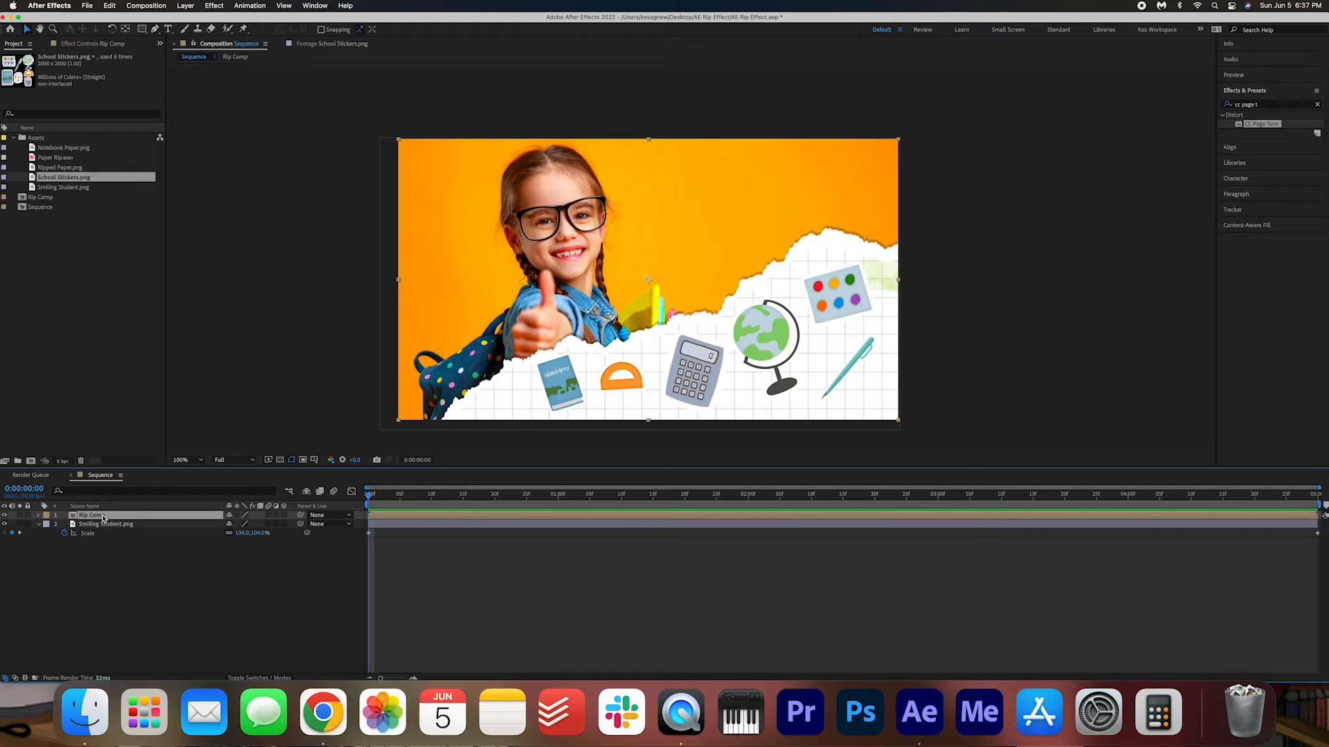
pyautogui.doubleClick(1262, 124)
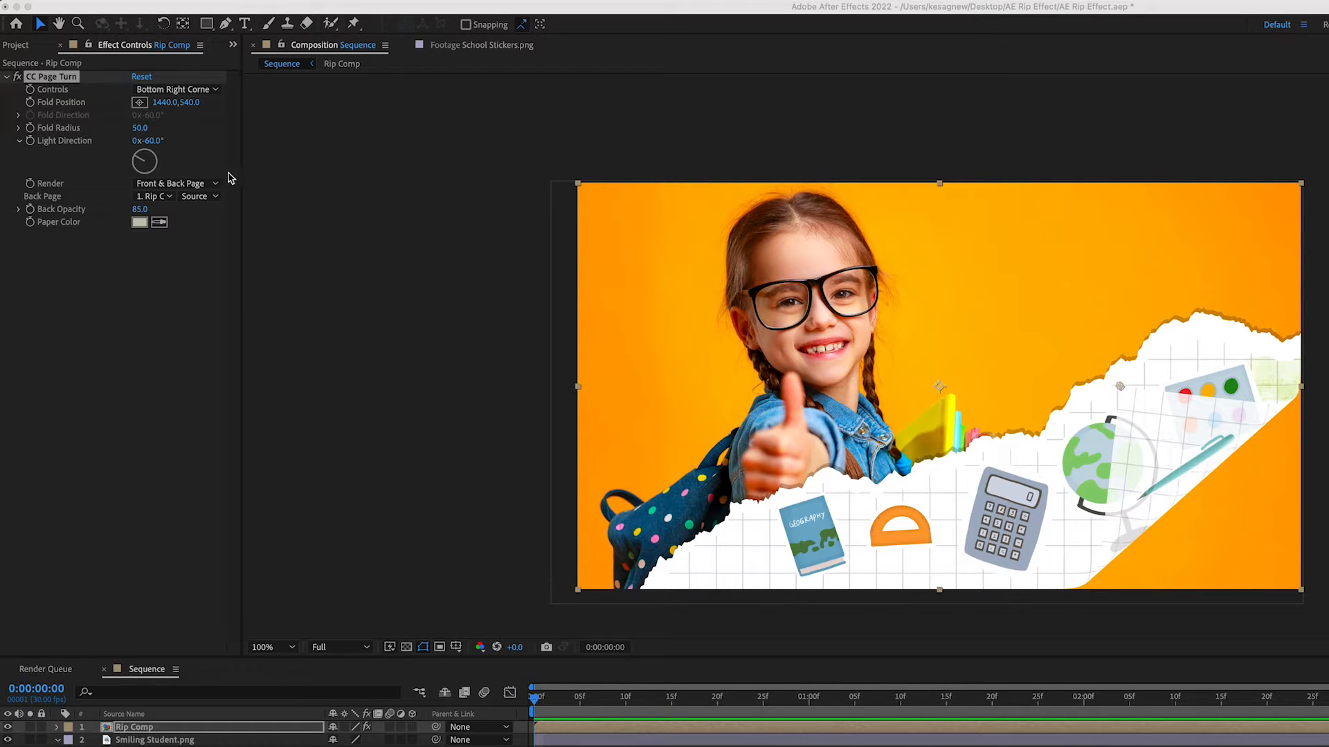
# Set CC Page Turn to the Top Left Corner, with the fold point just past the frame's right edge and Back Opacity at 100.
pyautogui.click(192, 92)
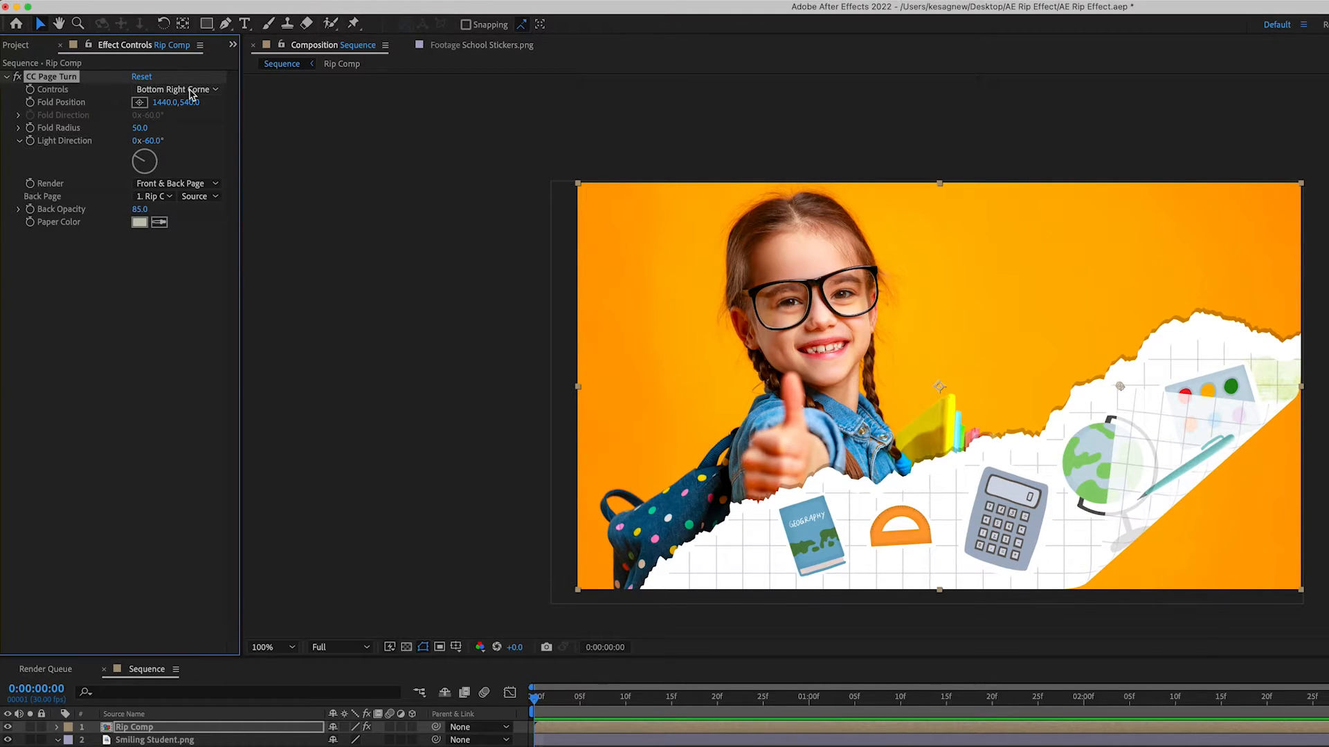
pyautogui.click(191, 90)
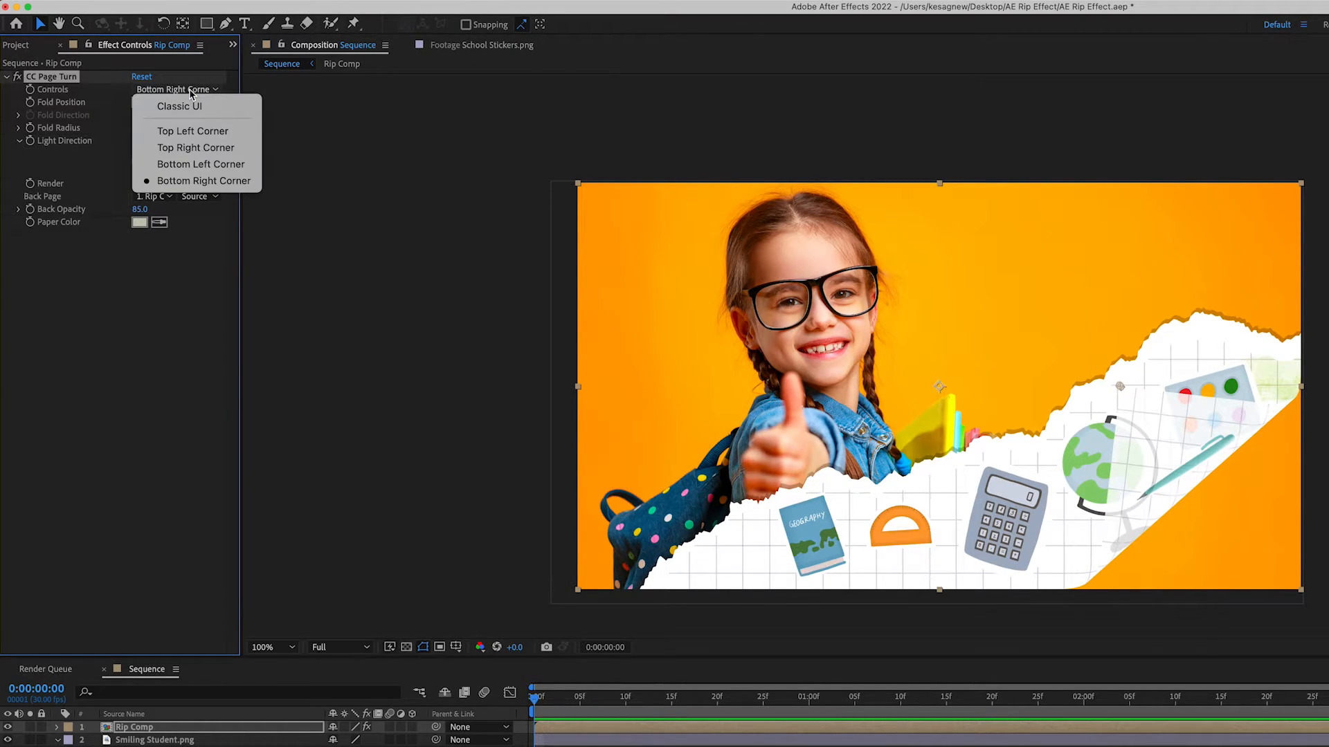
pyautogui.click(205, 131)
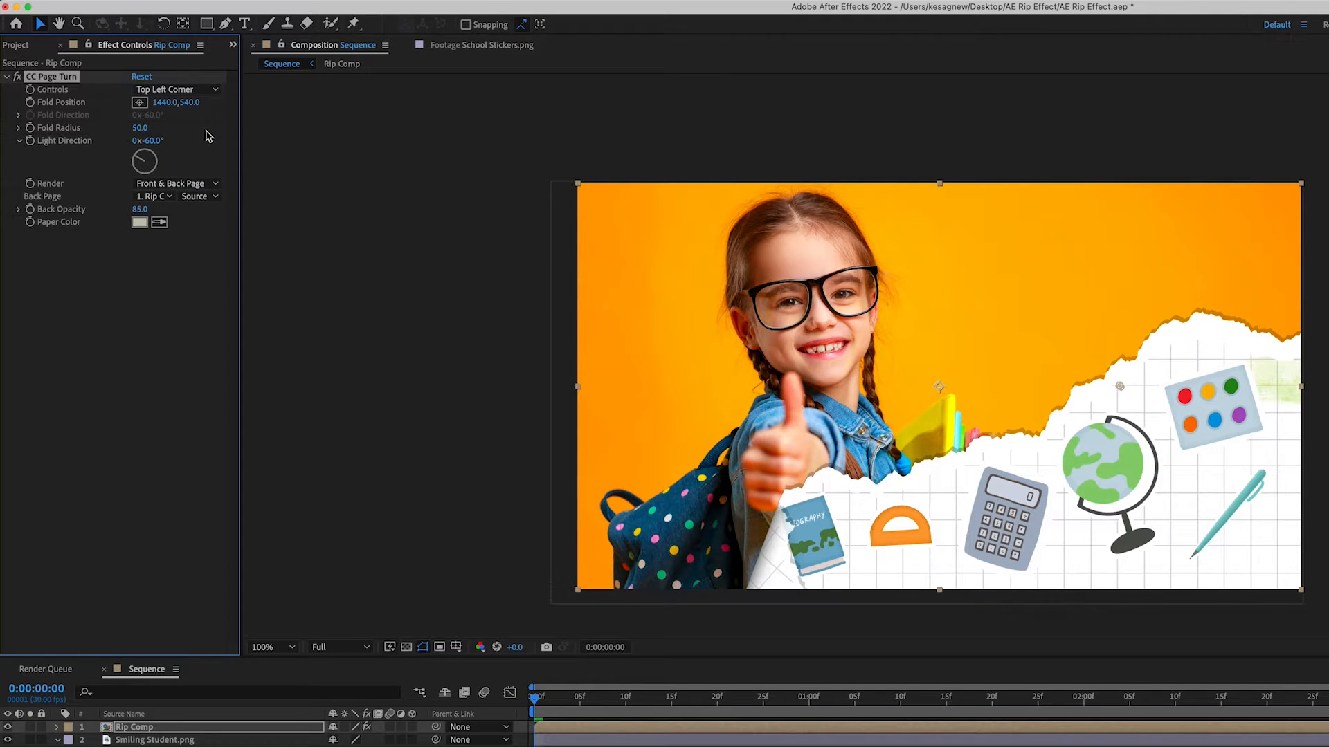
pyautogui.click(140, 105)
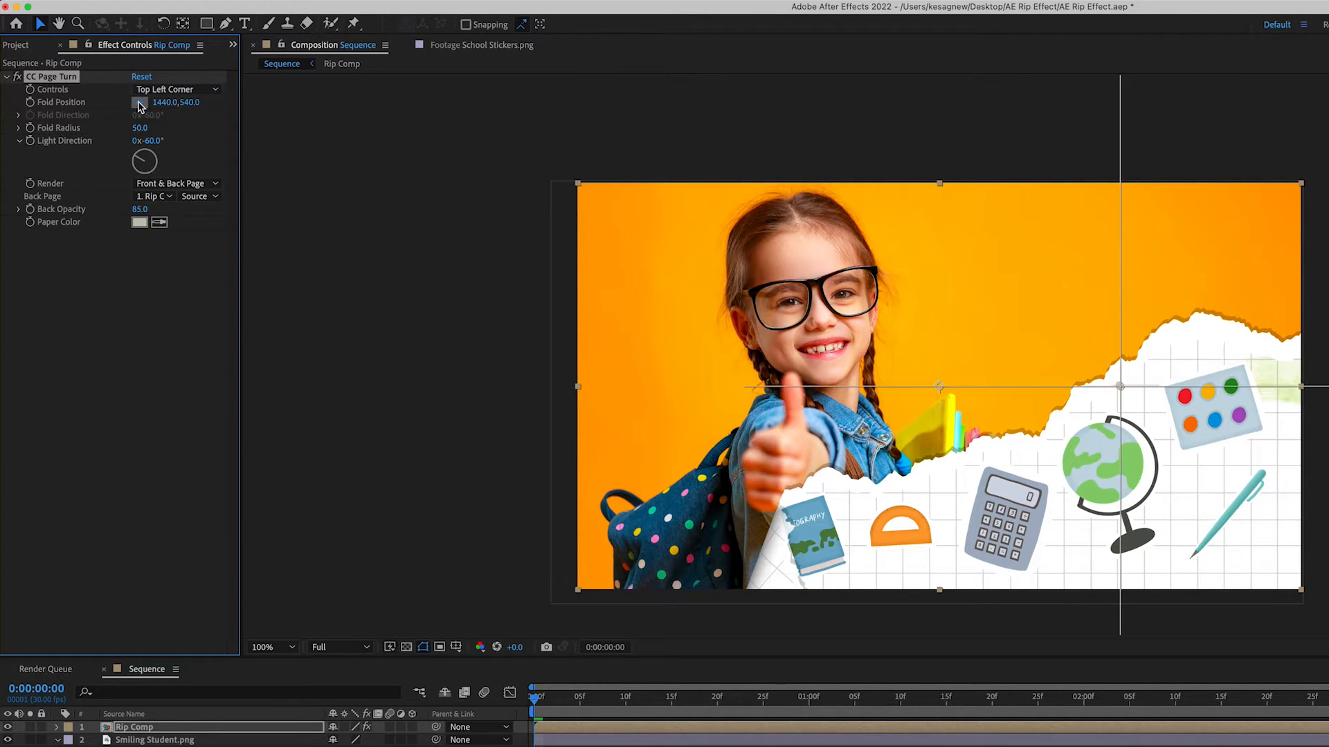
pyautogui.click(1305, 460)
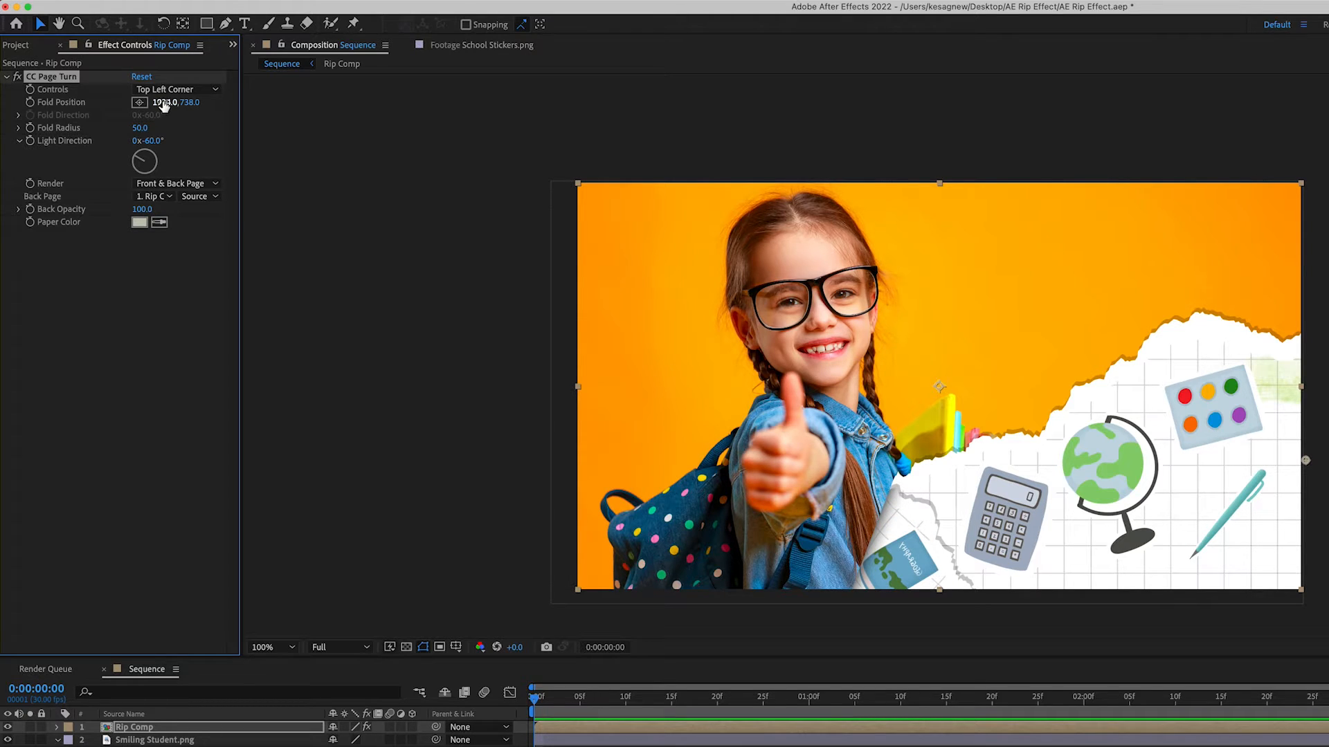
# Keyframe the Fold Position at 4111, 738 on the first frame and reveal the Rip Comp layer's keyframes.
pyautogui.moveTo(170, 102); pyautogui.dragTo(567, 81)
pyautogui.moveTo(252, 104); pyautogui.dragTo(959, 120)
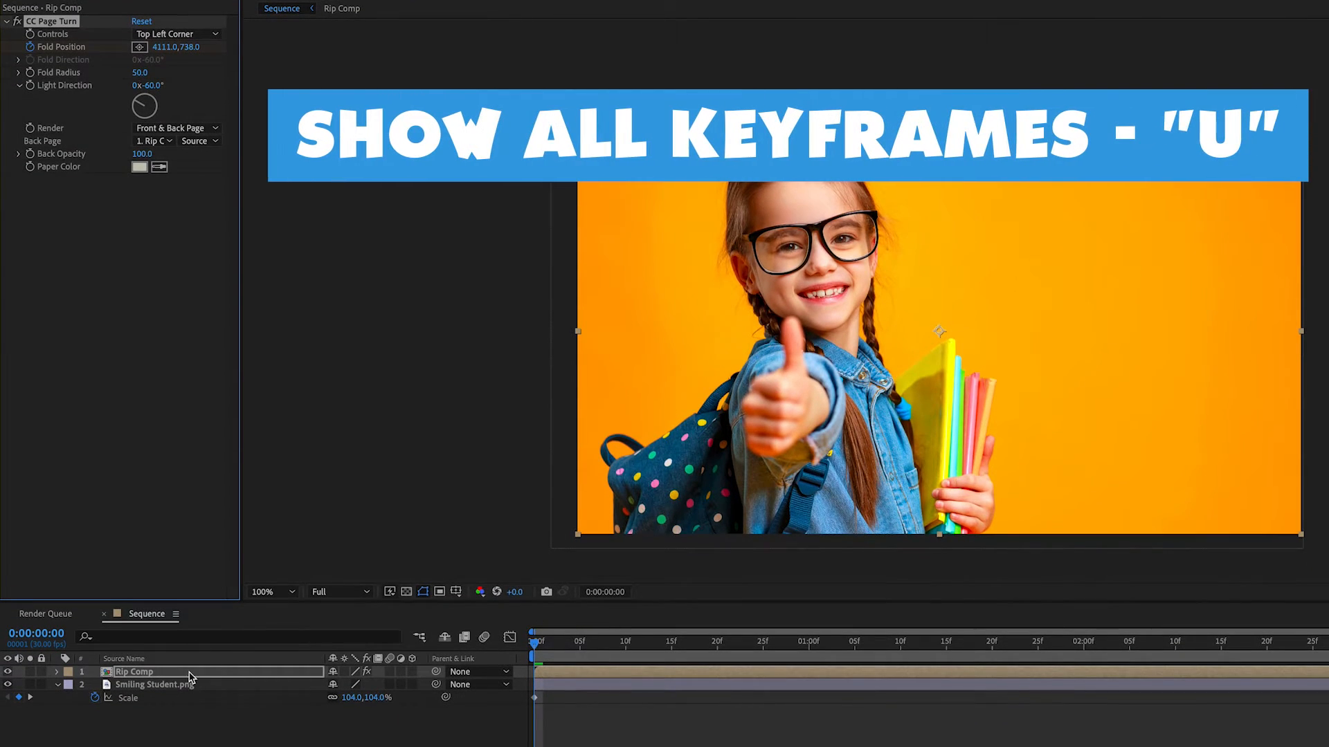
pyautogui.click(191, 675)
pyautogui.press('u')
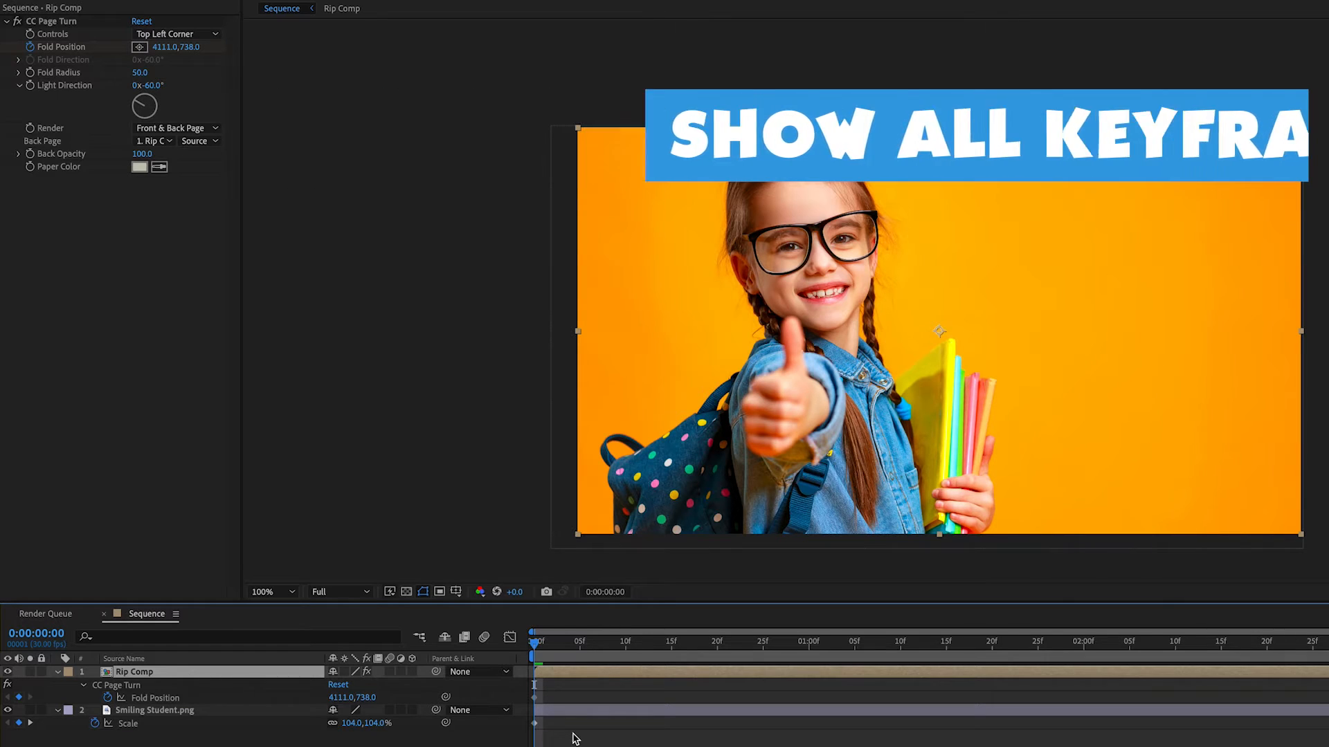
# Add a second Fold Position keyframe at frame 10 with a value of 1046, 738.
pyautogui.moveTo(554, 658); pyautogui.dragTo(625, 681)
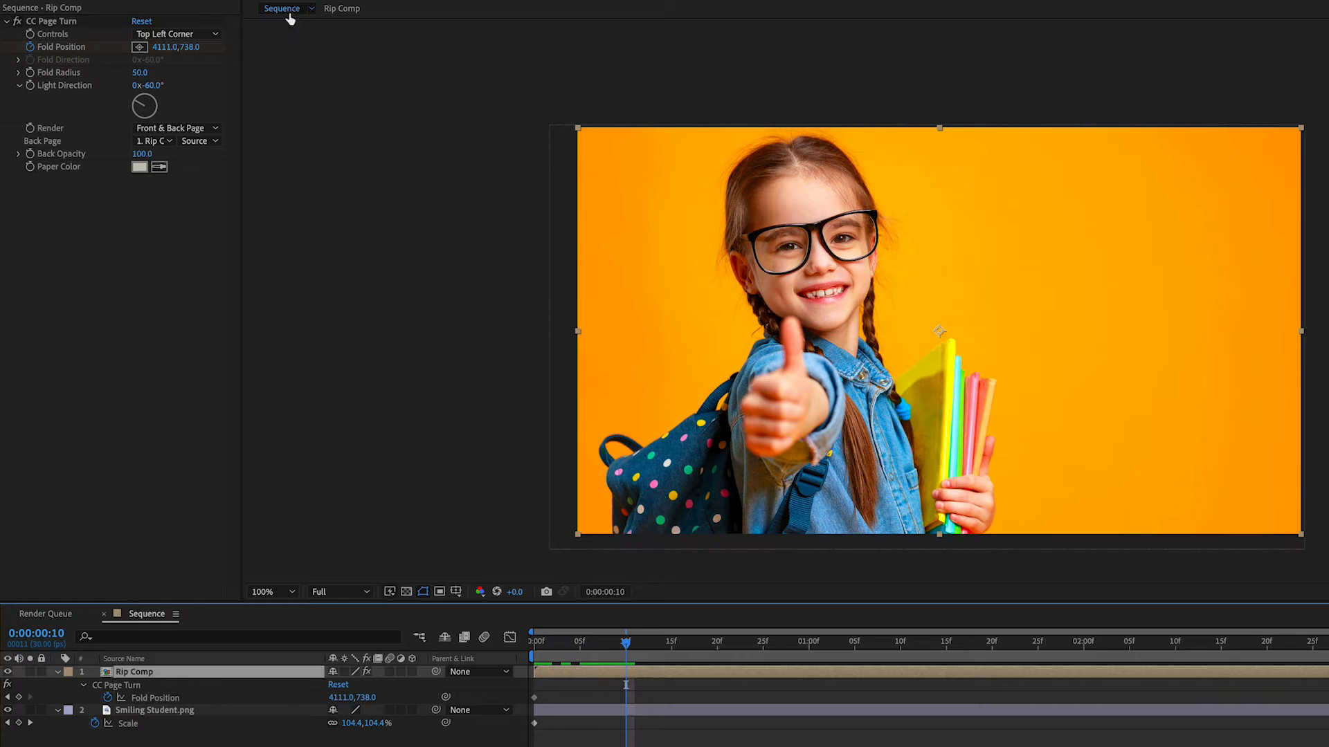
pyautogui.moveTo(165, 49); pyautogui.dragTo(41, 43)
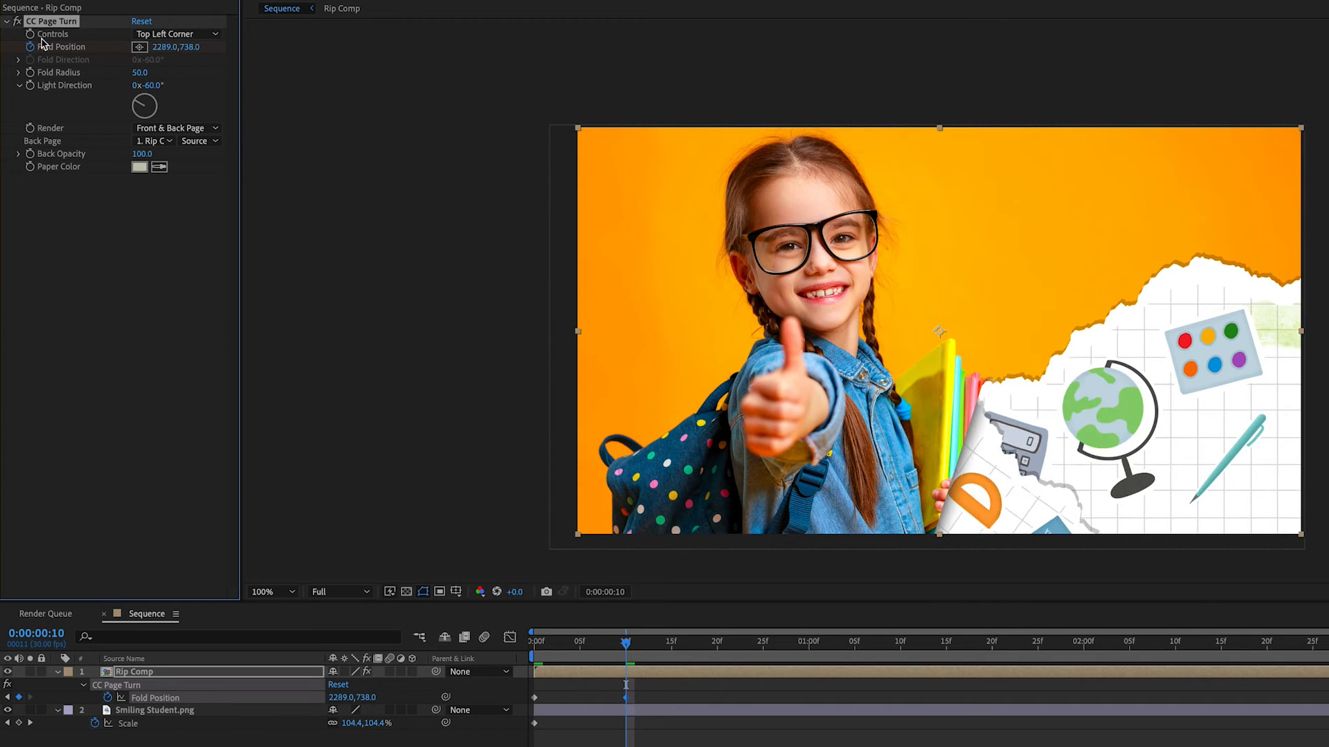
pyautogui.moveTo(172, 55); pyautogui.dragTo(62, 52)
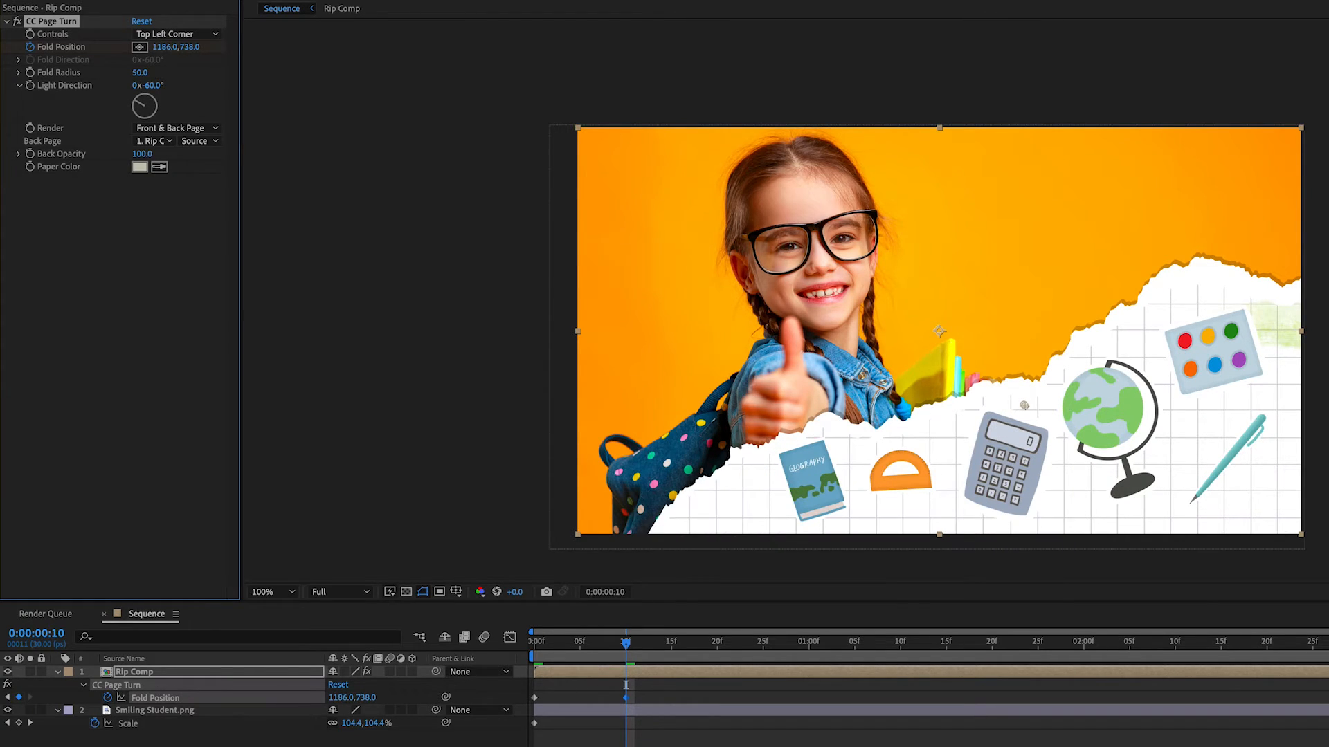
pyautogui.moveTo(152, 46); pyautogui.dragTo(46, 46)
pyautogui.moveTo(131, 51); pyautogui.dragTo(73, 67)
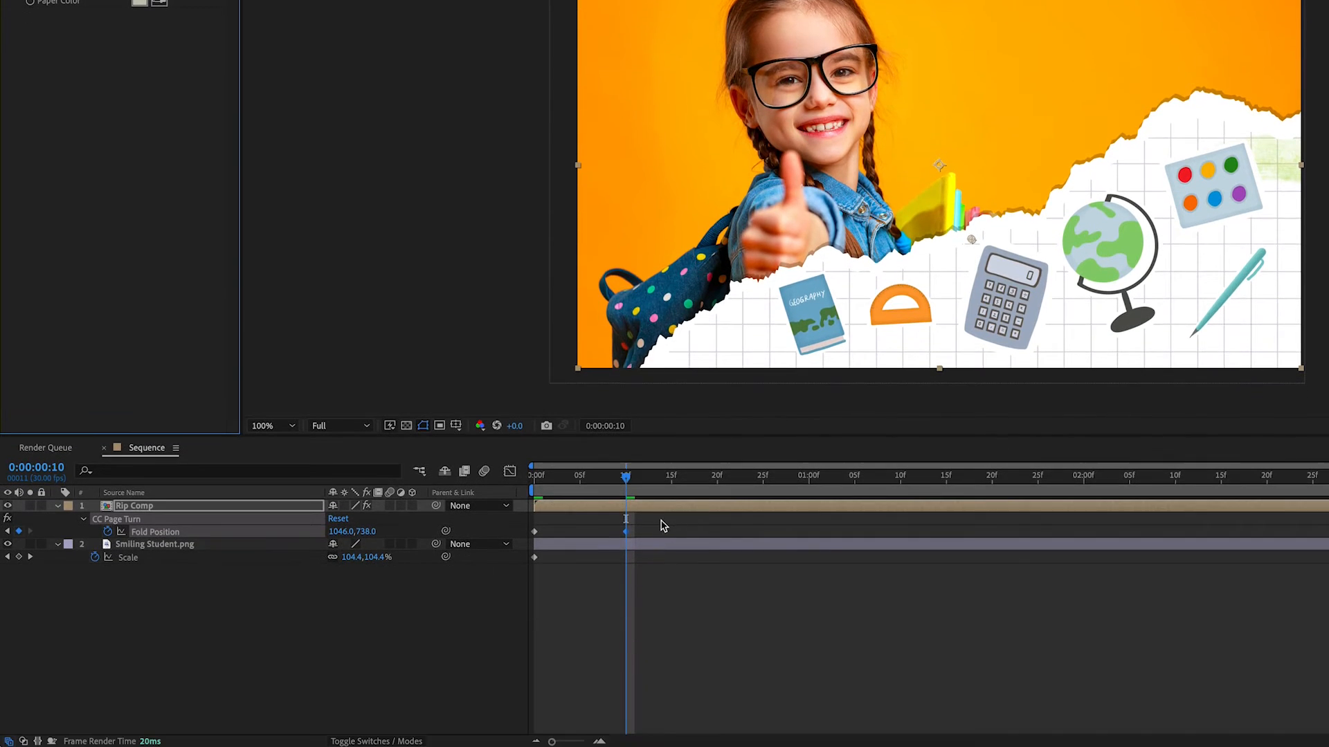
# Apply Easy Ease In to both Fold Position keyframes and preview the animation from the start.
pyautogui.moveTo(659, 691); pyautogui.dragTo(528, 710)
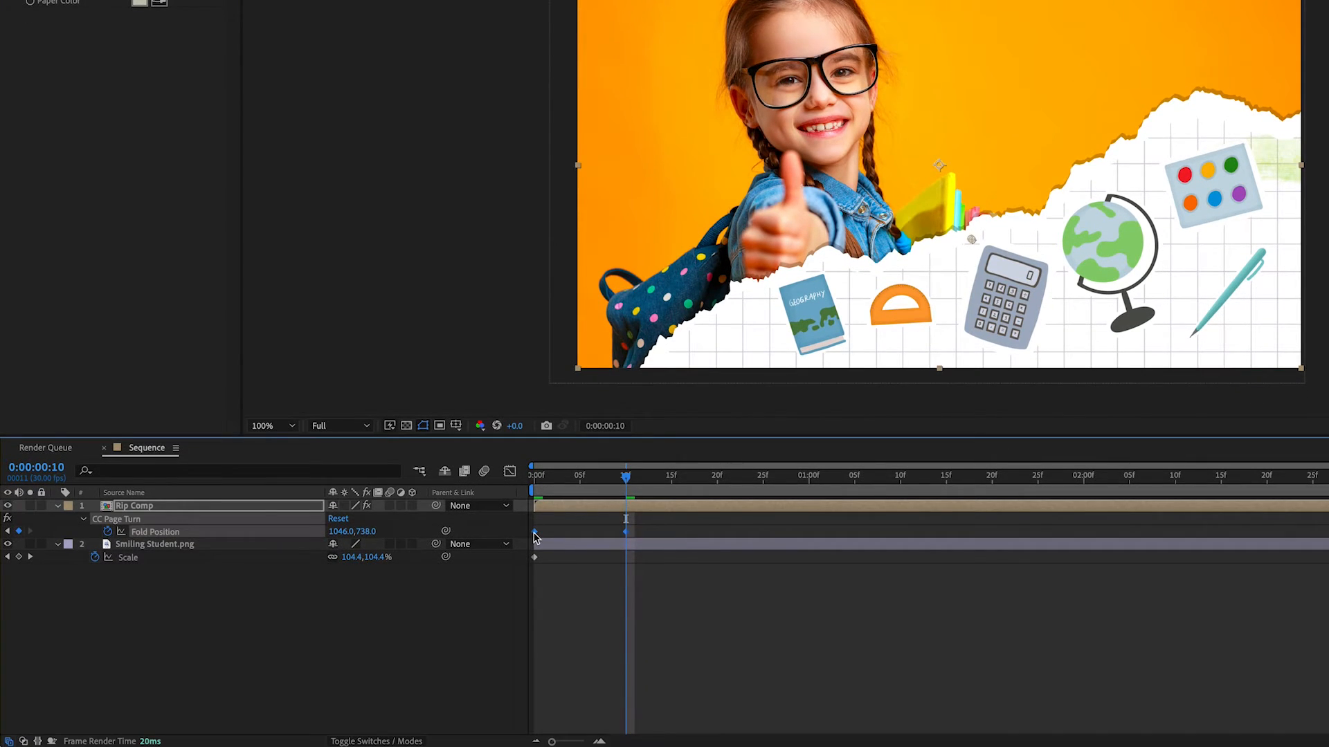
pyautogui.rightClick(534, 532)
pyautogui.moveTo(651, 733)
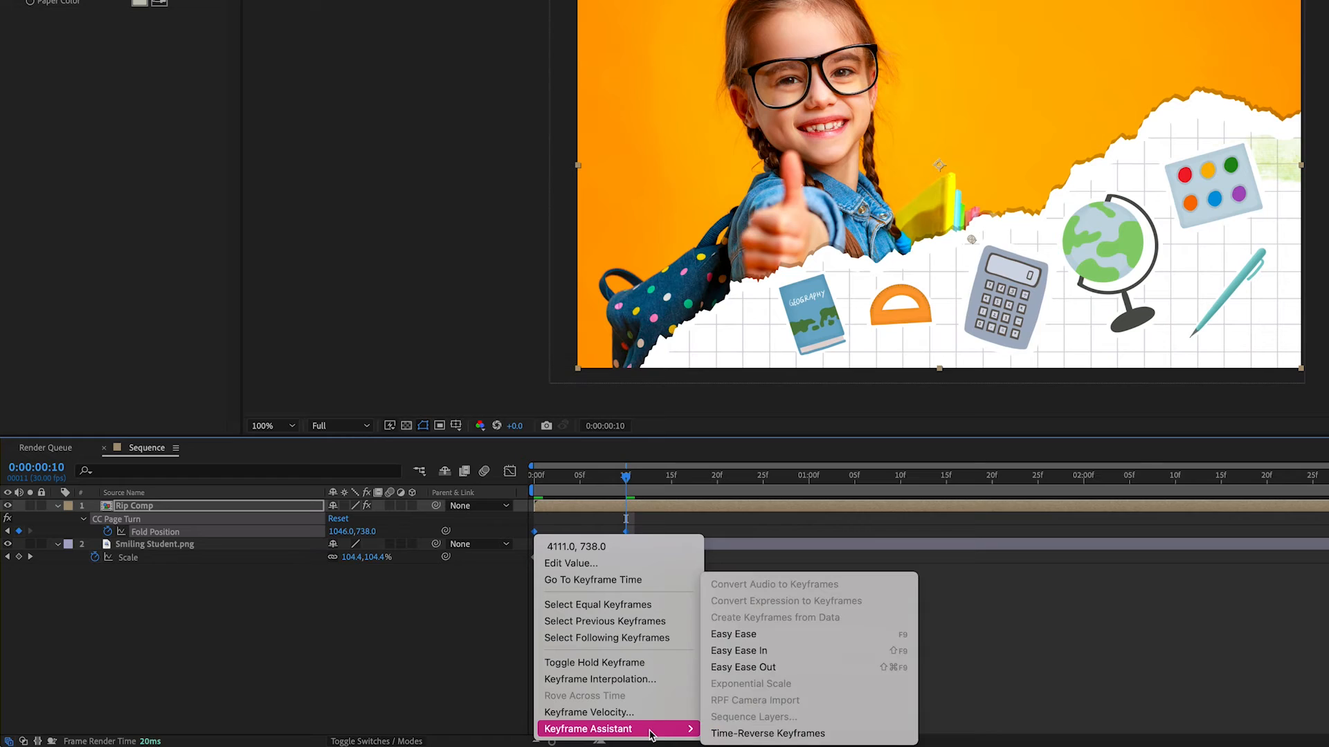
pyautogui.click(808, 650)
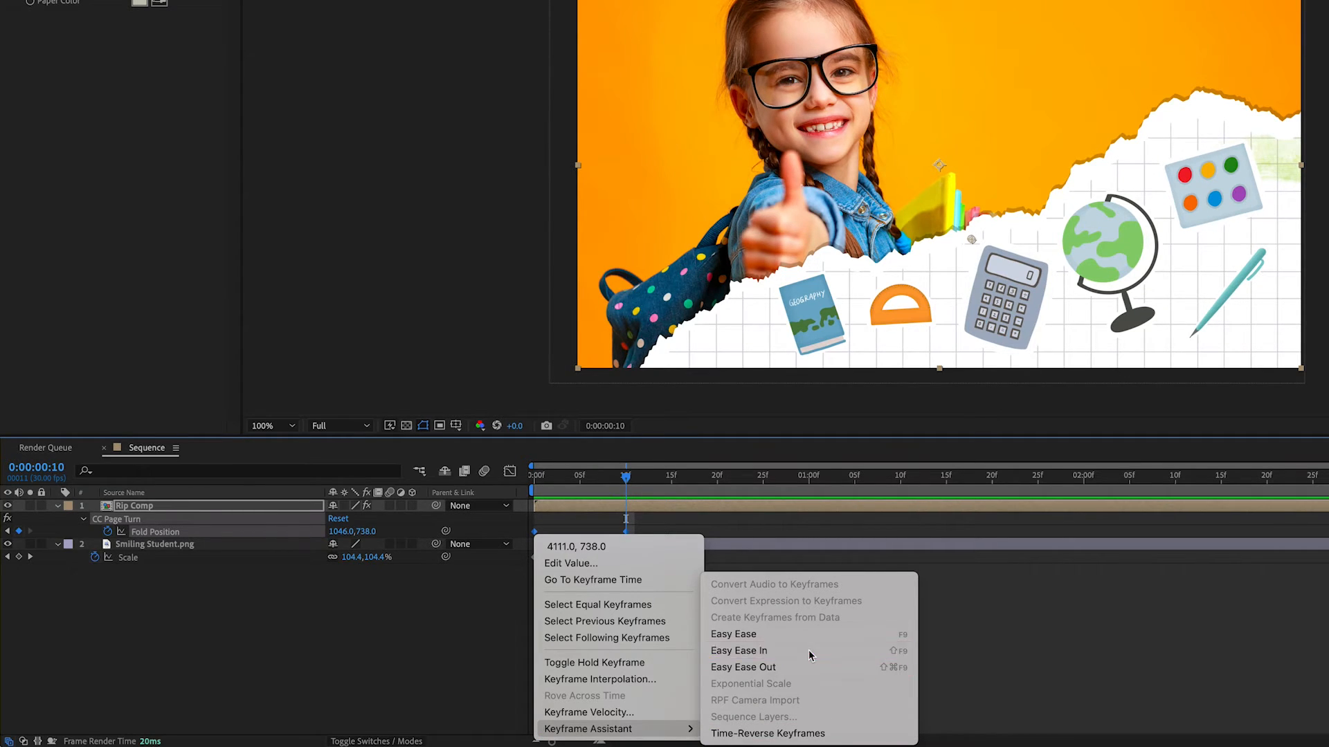
pyautogui.moveTo(616, 473); pyautogui.dragTo(499, 481)
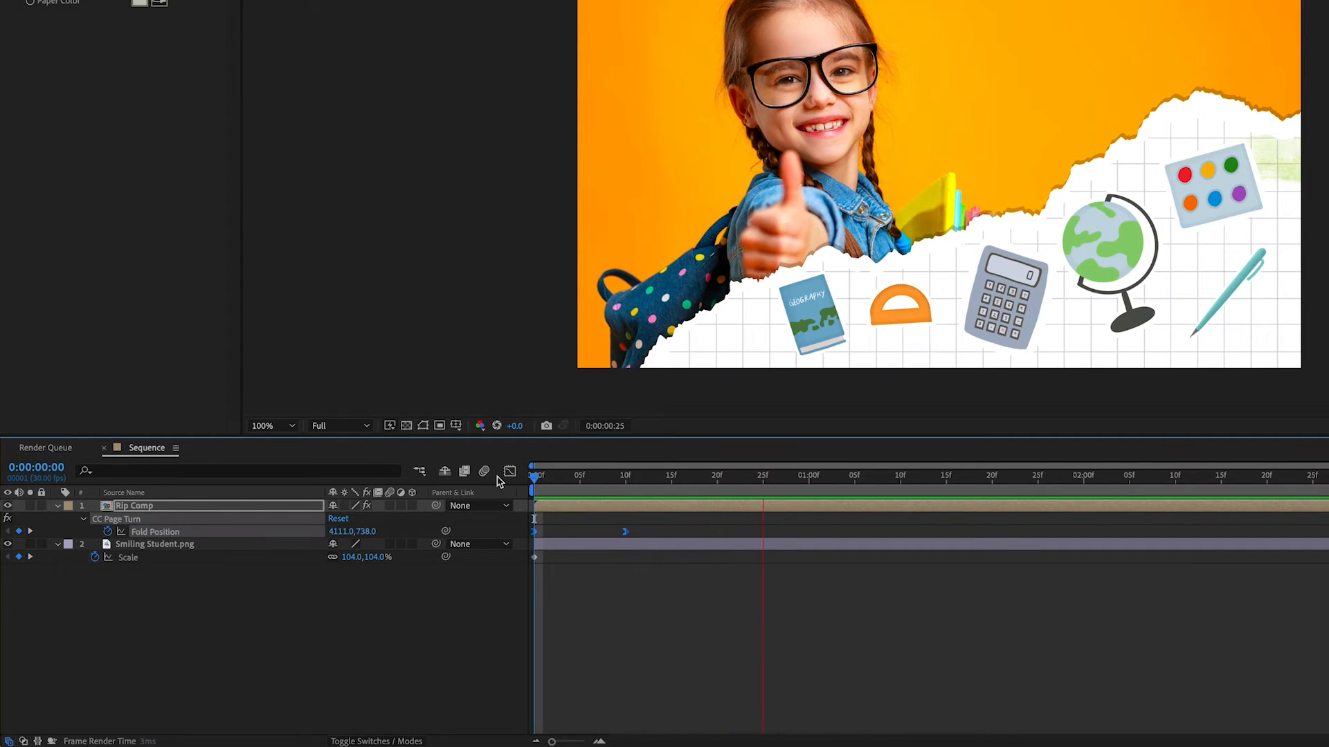
# Move the second Fold Position keyframe to frame 15 and preview the slower page turn.
pyautogui.moveTo(662, 483); pyautogui.dragTo(670, 532)
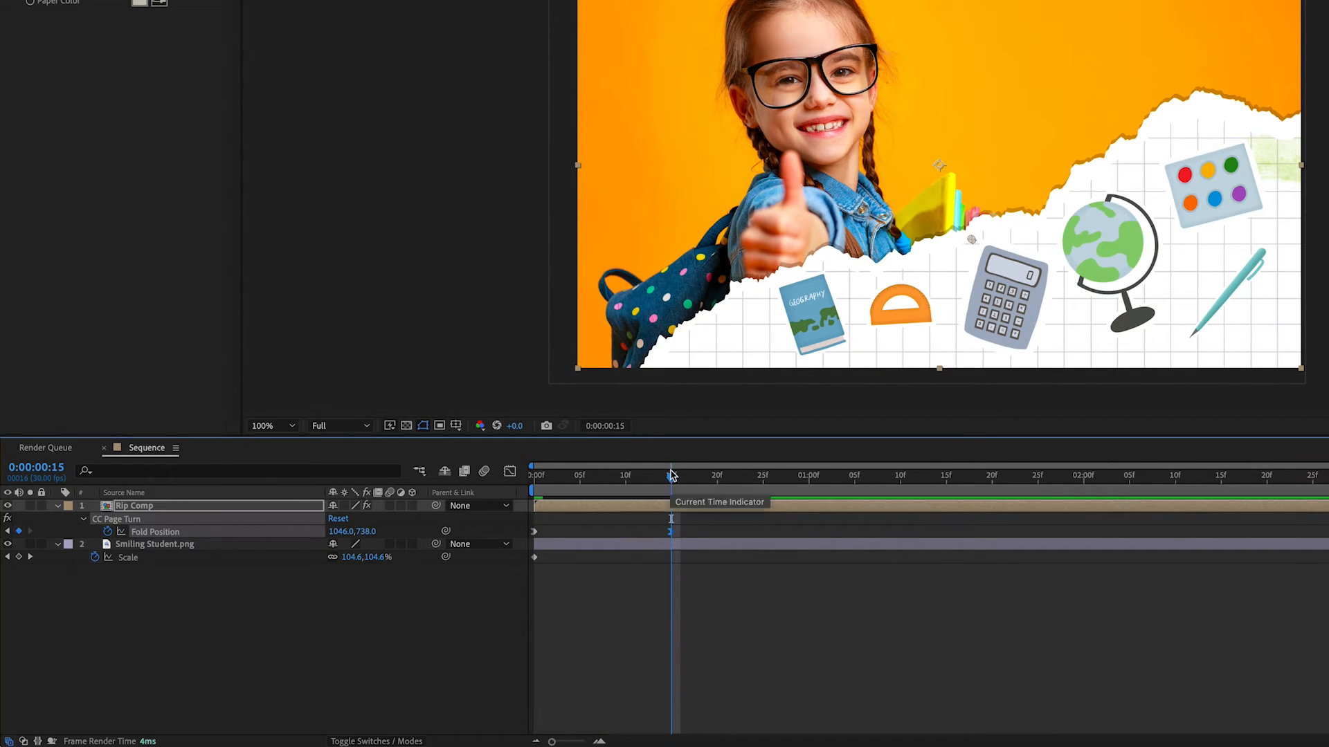
pyautogui.press('space')
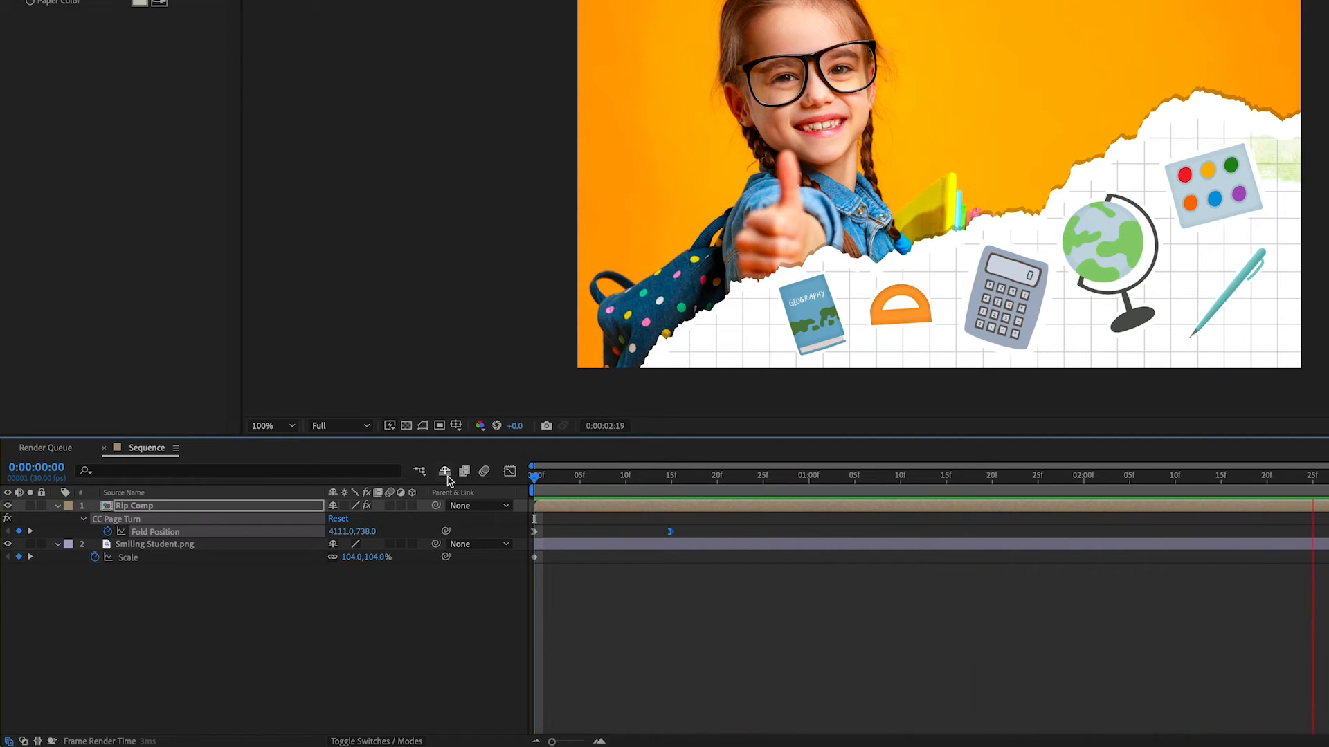
pyautogui.press('space')
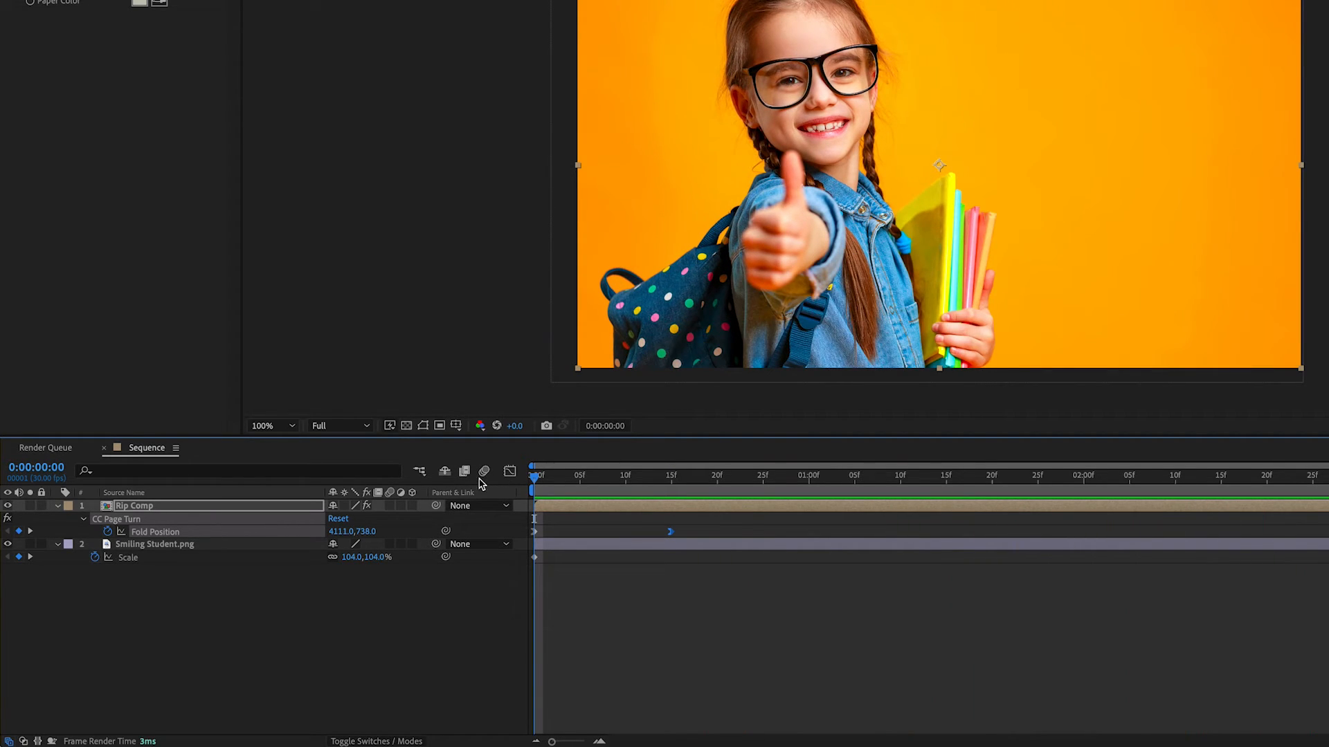
# Shift both Fold Position keyframes 15 frames forward so the page turn starts at frame 15, and preview from the start.
pyautogui.moveTo(535, 479); pyautogui.dragTo(671, 533)
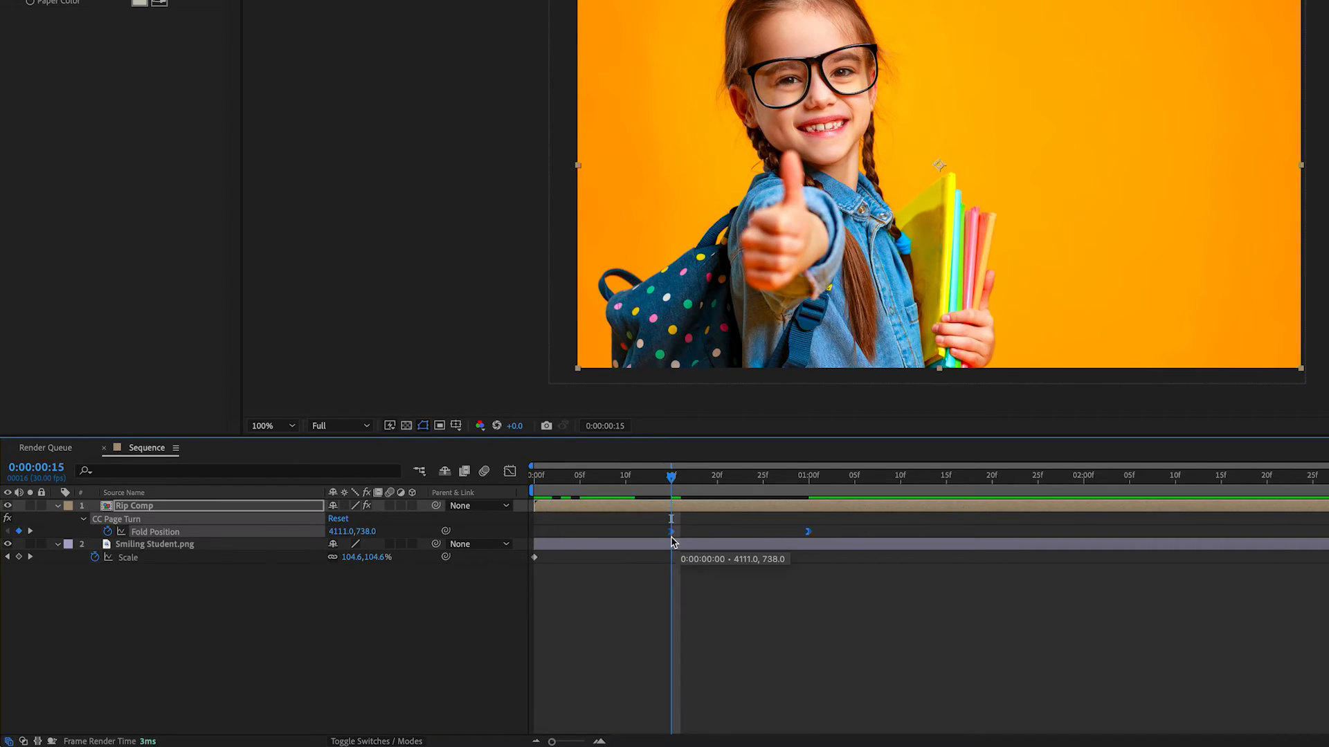
pyautogui.press('Home')
pyautogui.press('space')
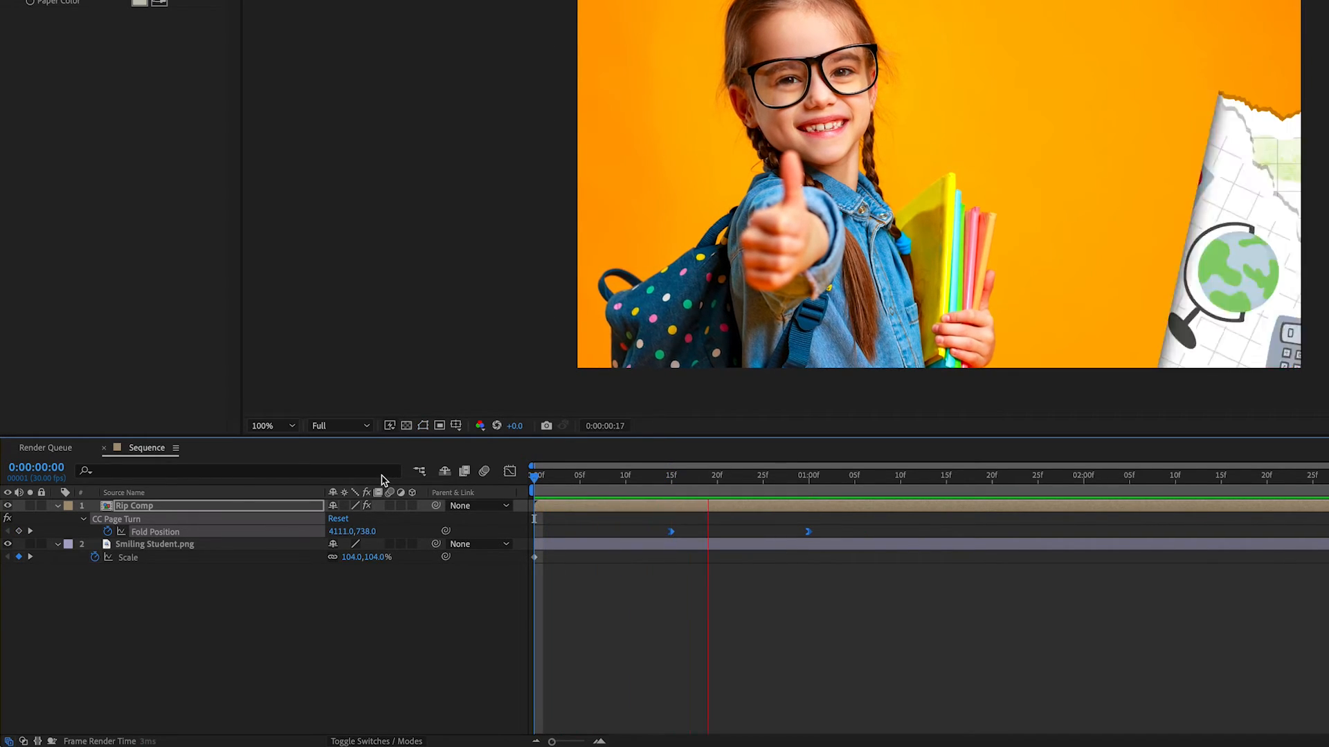
# Add Paper Rip.wav below the Smiling Student layer in the Sequence composition, starting at about frame 13, and preview the rip with sound.
pyautogui.click(671, 477)
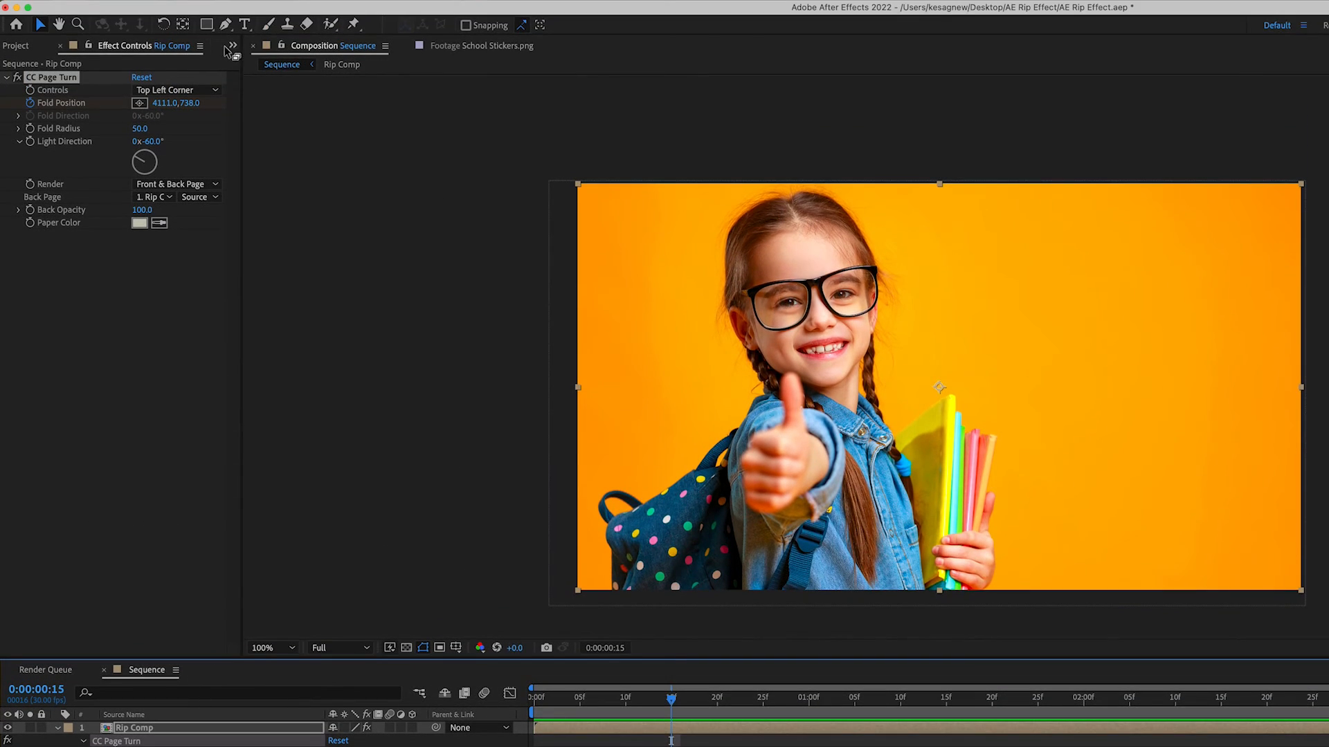
pyautogui.click(233, 45)
pyautogui.click(248, 67)
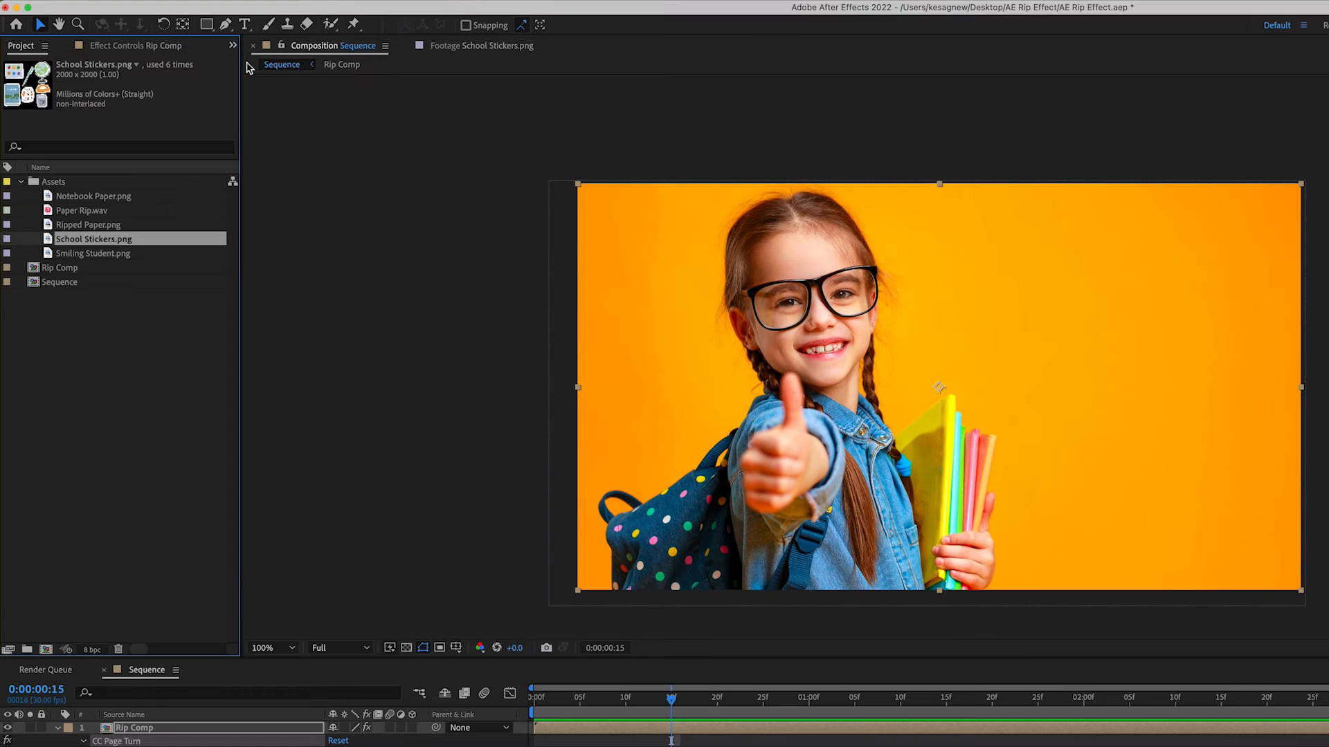
pyautogui.click(89, 213)
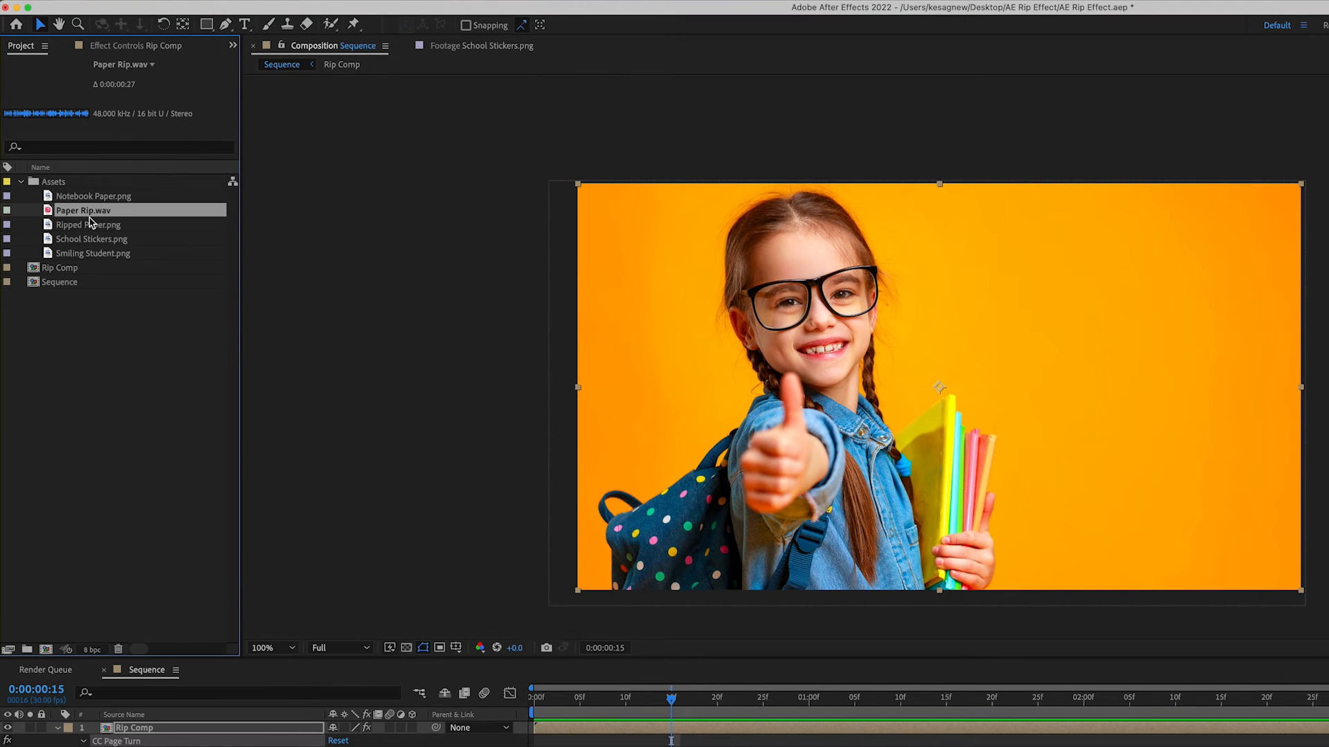
pyautogui.moveTo(82, 215); pyautogui.dragTo(241, 703)
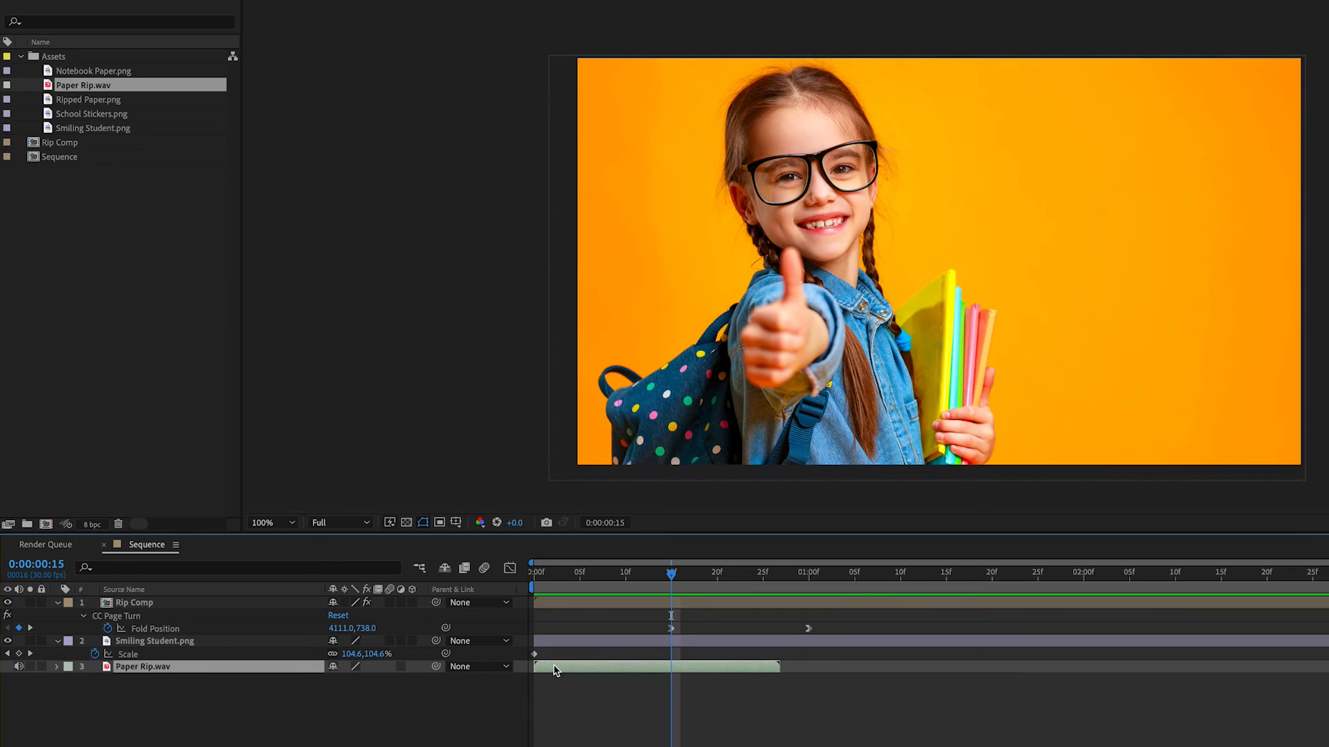
pyautogui.moveTo(555, 668); pyautogui.dragTo(678, 672)
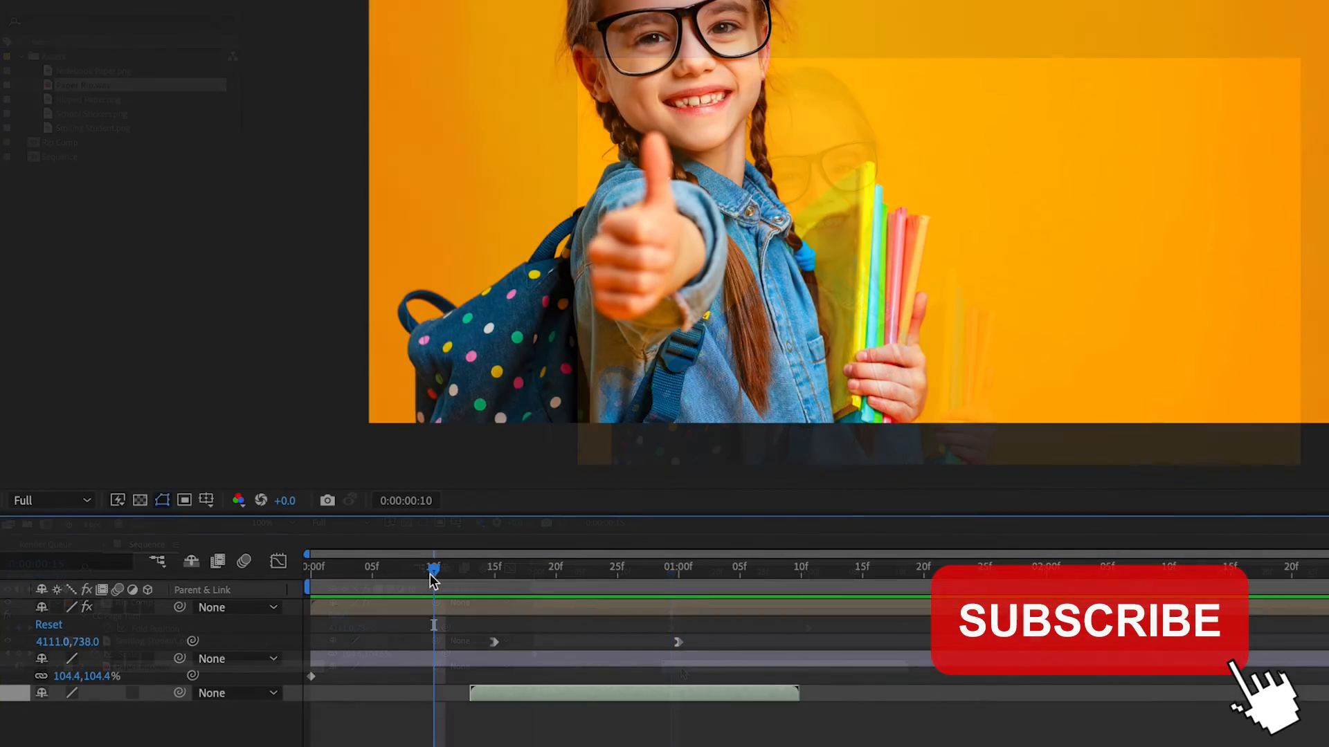
pyautogui.press('space')
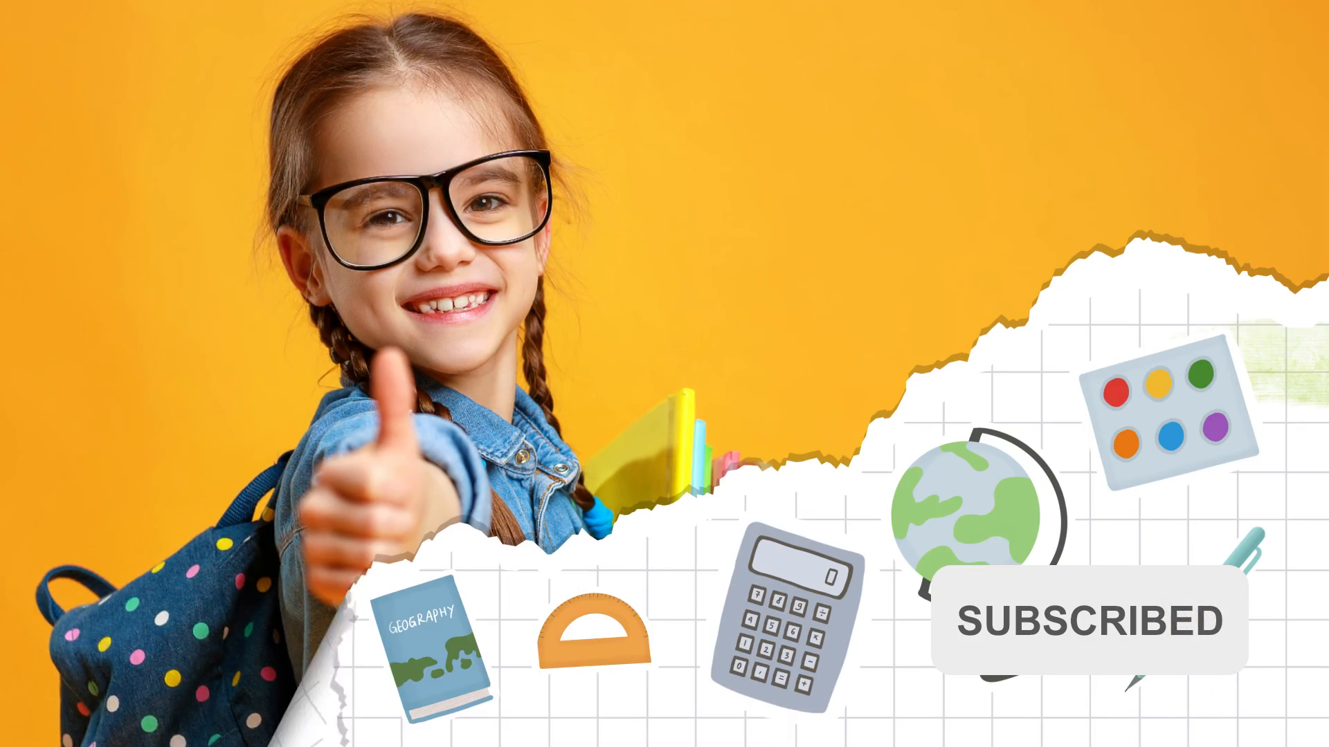